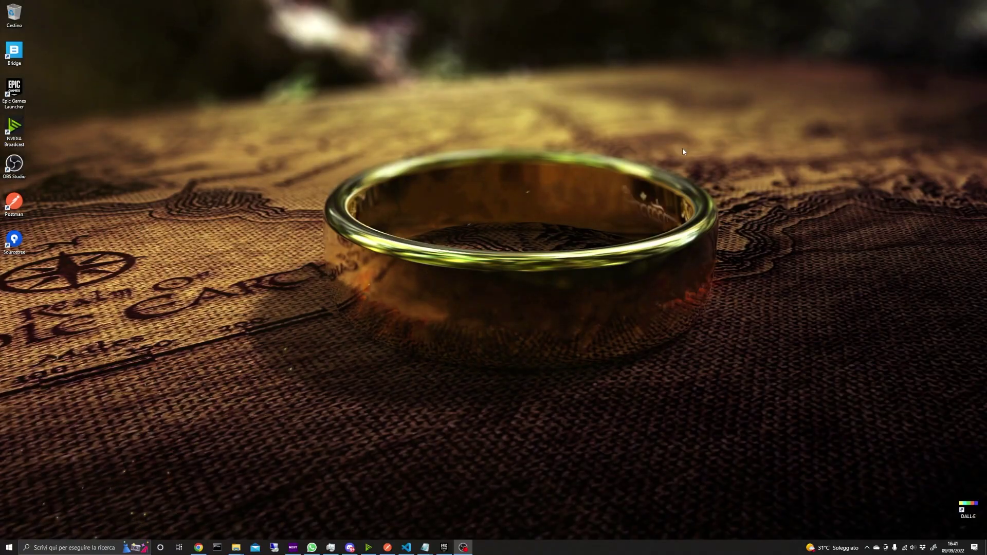
Step: Open the Dynamic Volumetric Sky product page from the Free For The Month list in the Epic Games Launcher's Unreal Engine Marketplace
left_click(442, 548)
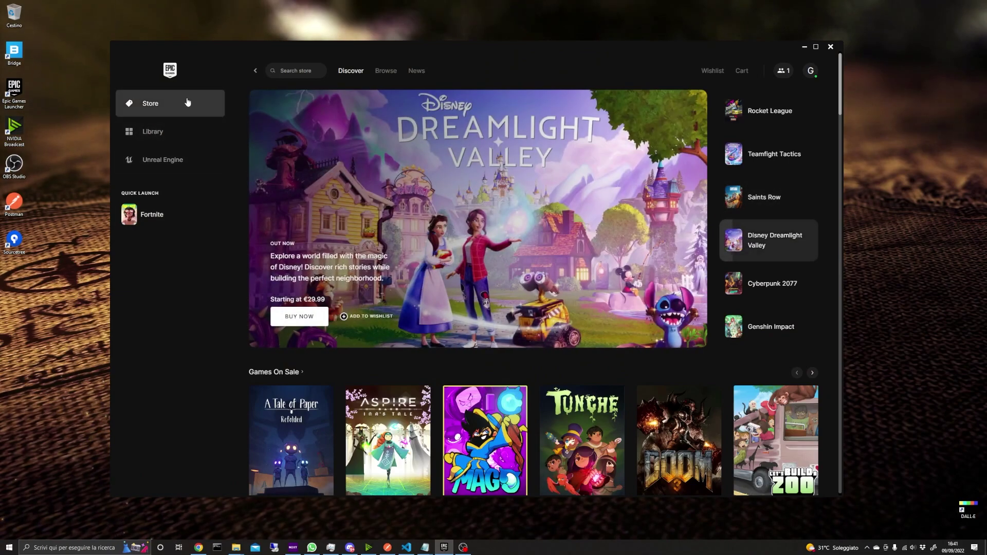
left_click(174, 159)
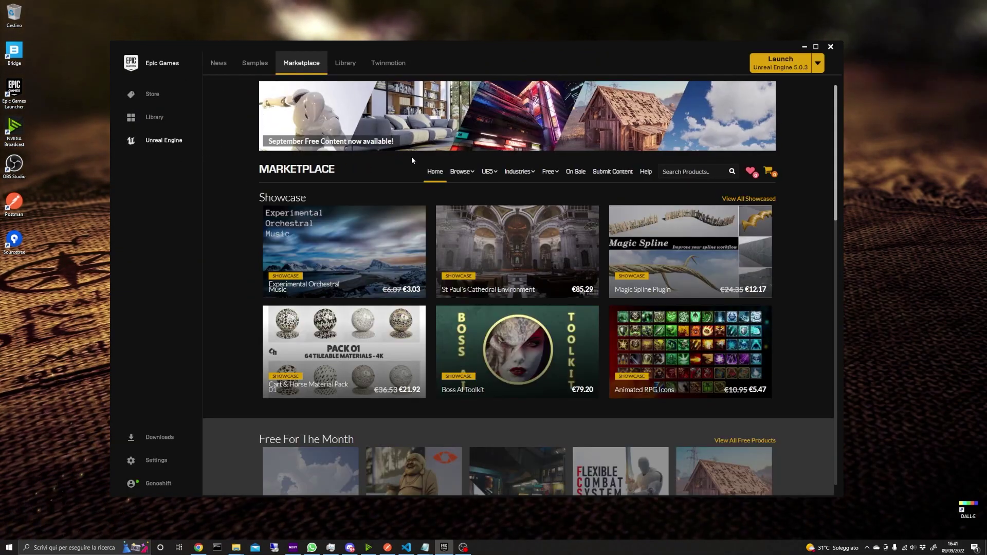
mouse_move(550, 175)
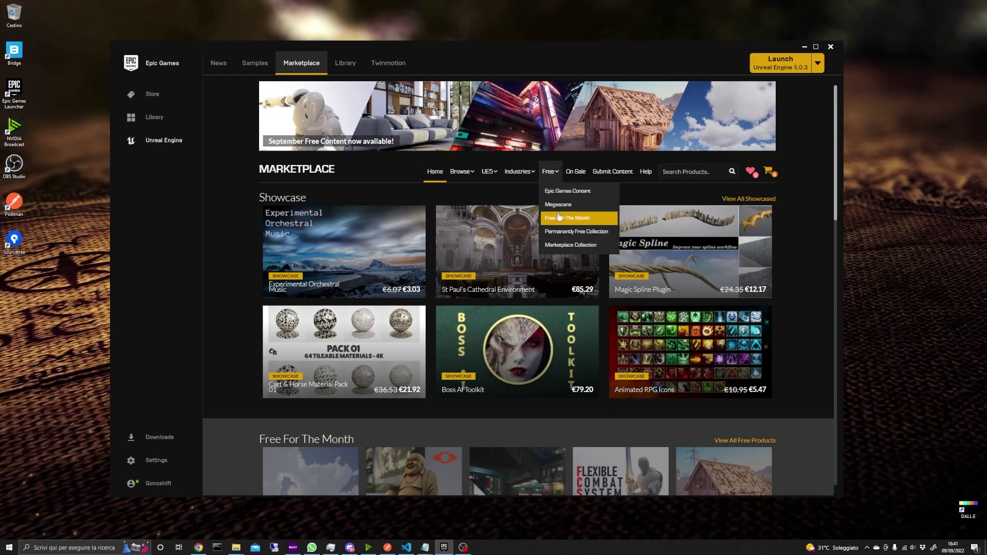
left_click(594, 221)
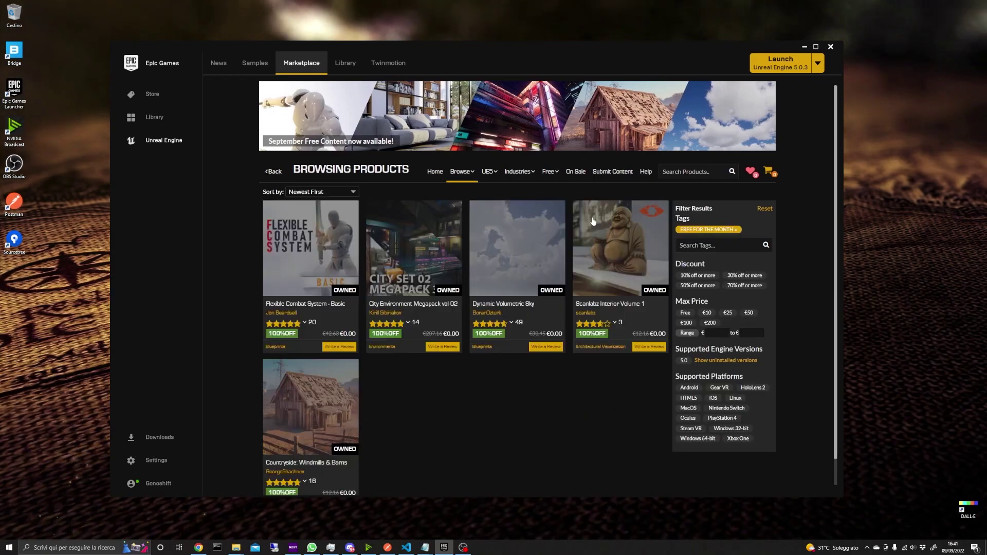
left_click(506, 239)
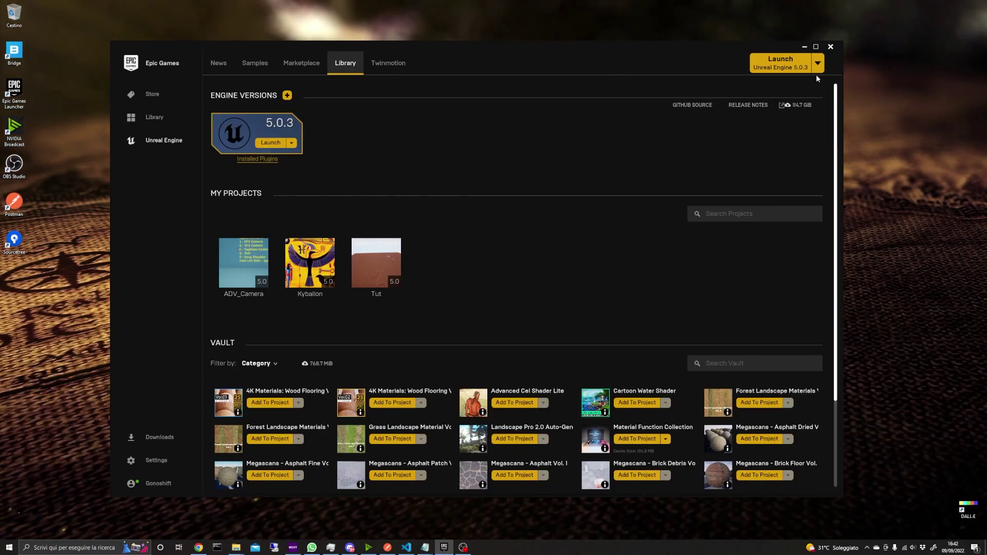
Step: Launch Unreal Engine 5.0.3 and create a Third Person project named VolumetricSkyTest with Raytracing enabled
left_click(272, 143)
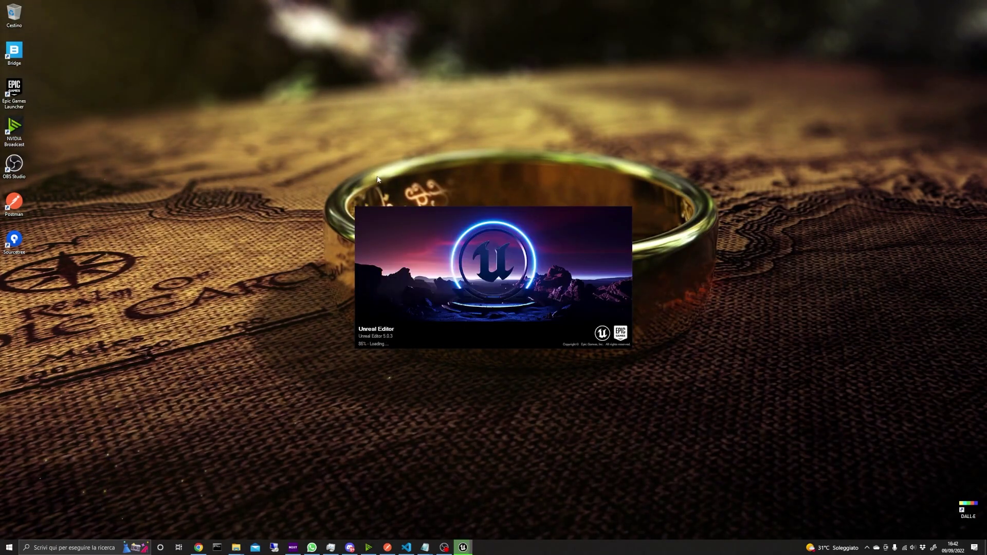
left_click(499, 170)
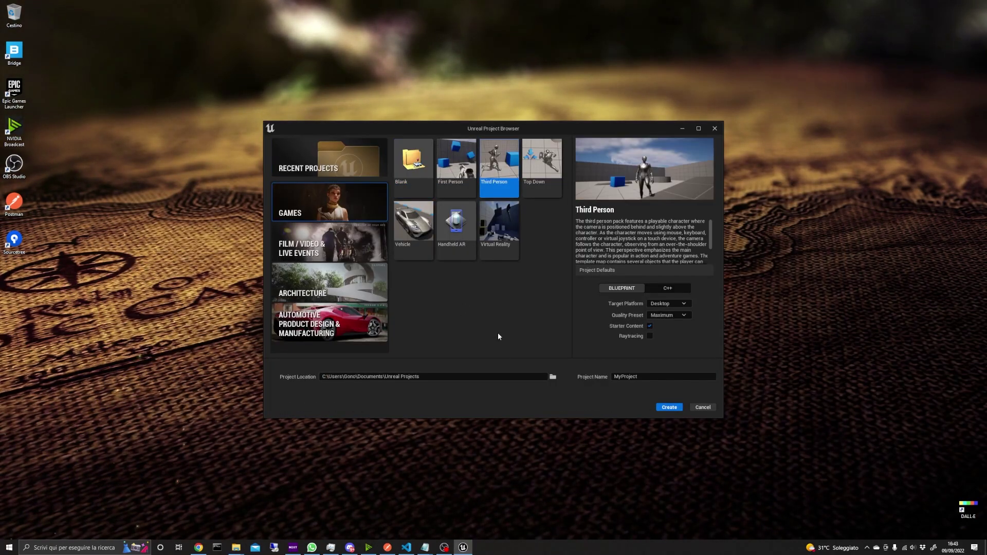
left_click(650, 336)
double_click(627, 376)
type("VolumetgricSkyTest")
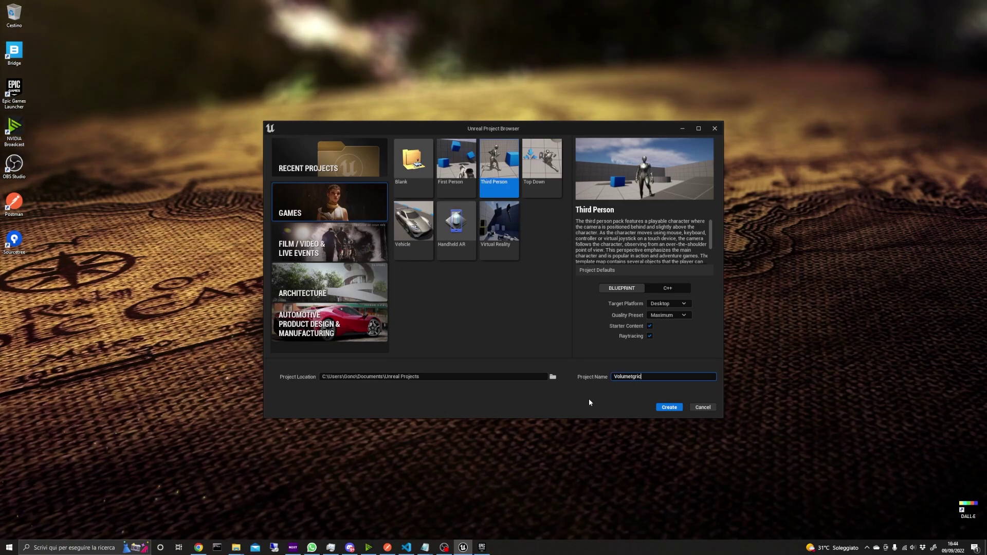
key("Return")
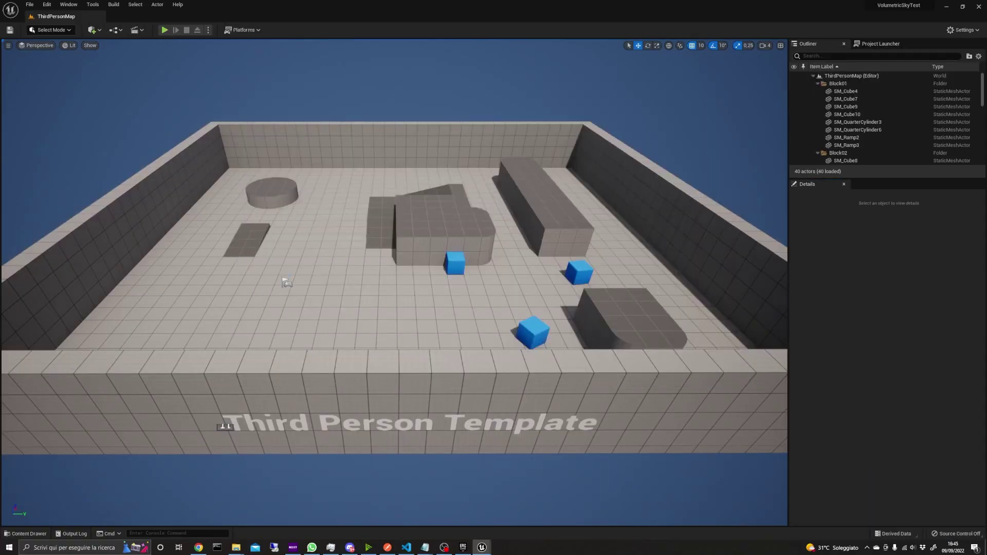
Step: Switch to the Epic Games Launcher and add the Dynamic Volumetric Sky asset to the VolumetricSkyTest project
mouse_move(293, 209)
right_mouse_down()
mouse_move(278, 169)
mouse_move(206, 216)
mouse_move(293, 208)
right_mouse_up()
left_click(463, 547)
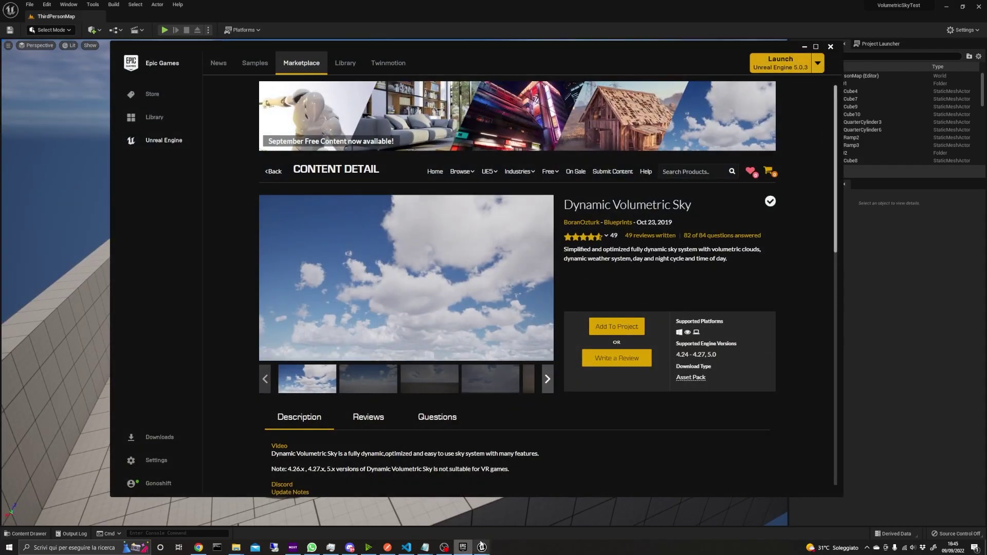
left_click(607, 328)
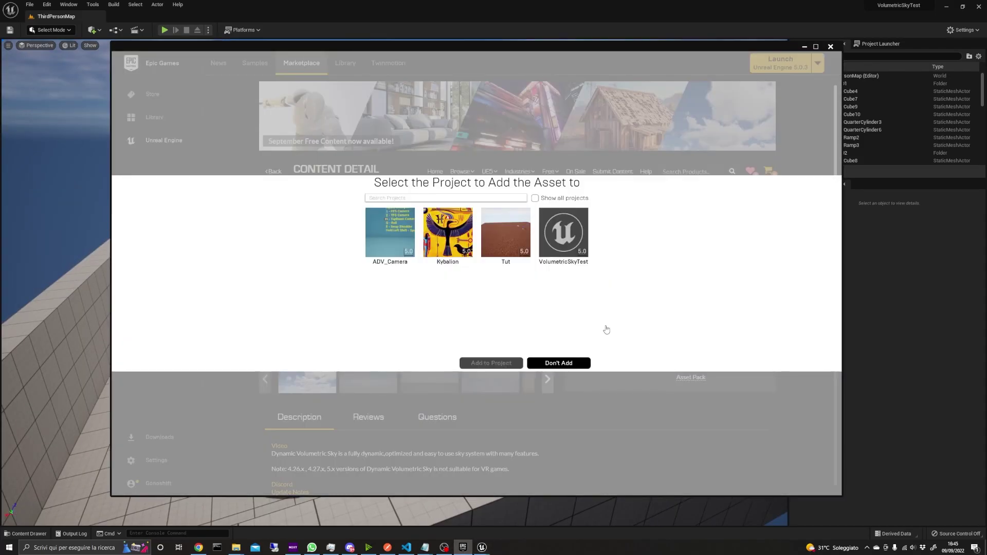
left_click(562, 241)
left_click(492, 363)
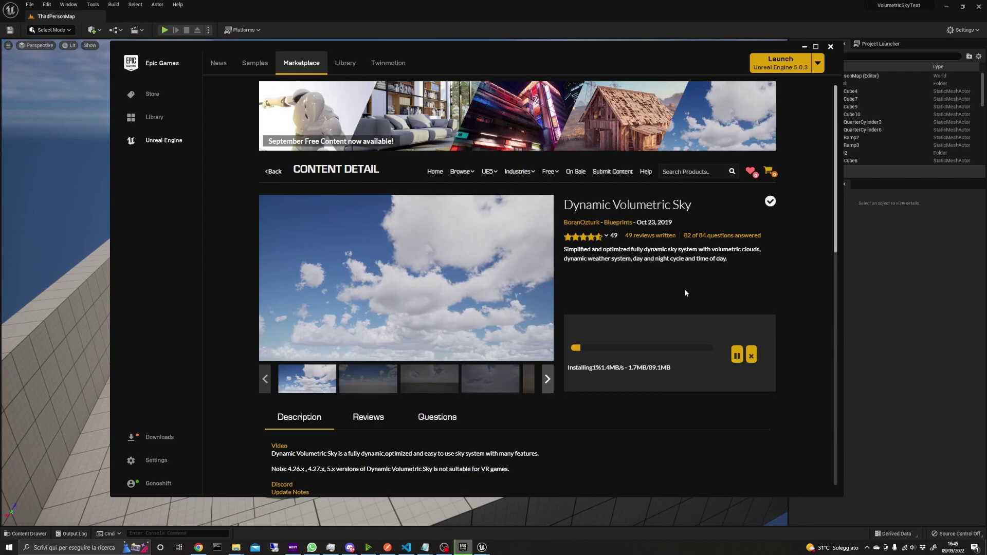
scroll(684, 289, "down", 1)
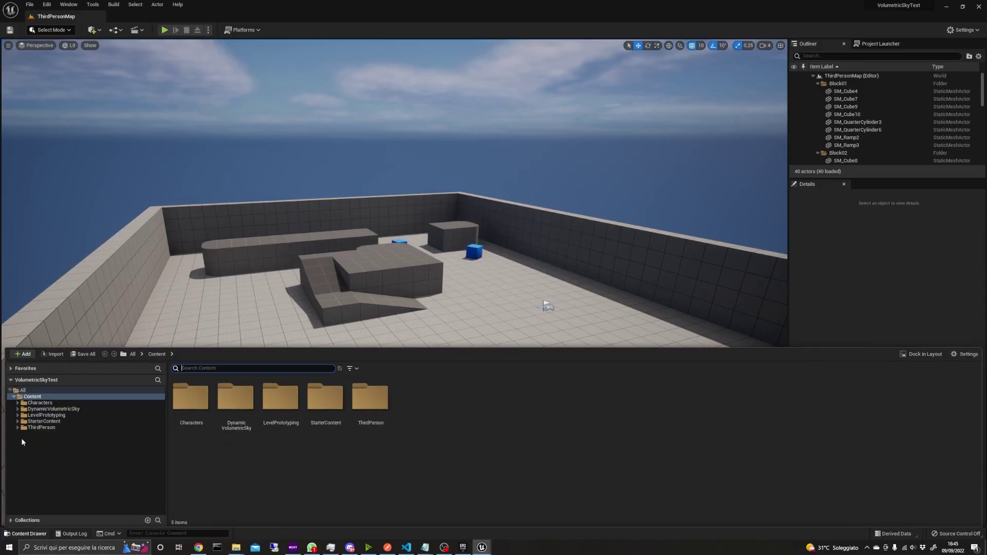
Step: Open the ExampleMap level from the Maps folder of the DynamicVolumetricSky content and dismiss the content browser
left_click(82, 409)
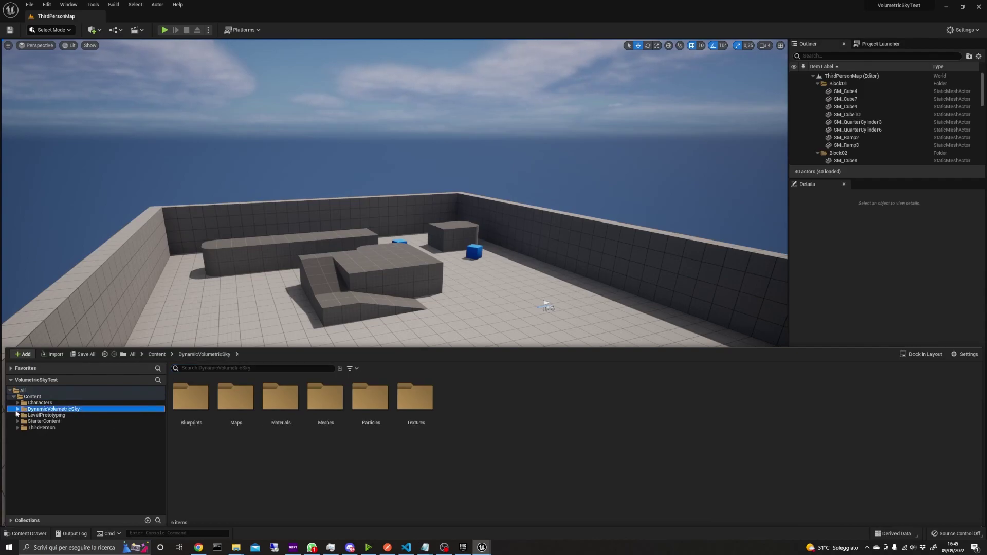
left_click(17, 409)
double_click(236, 404)
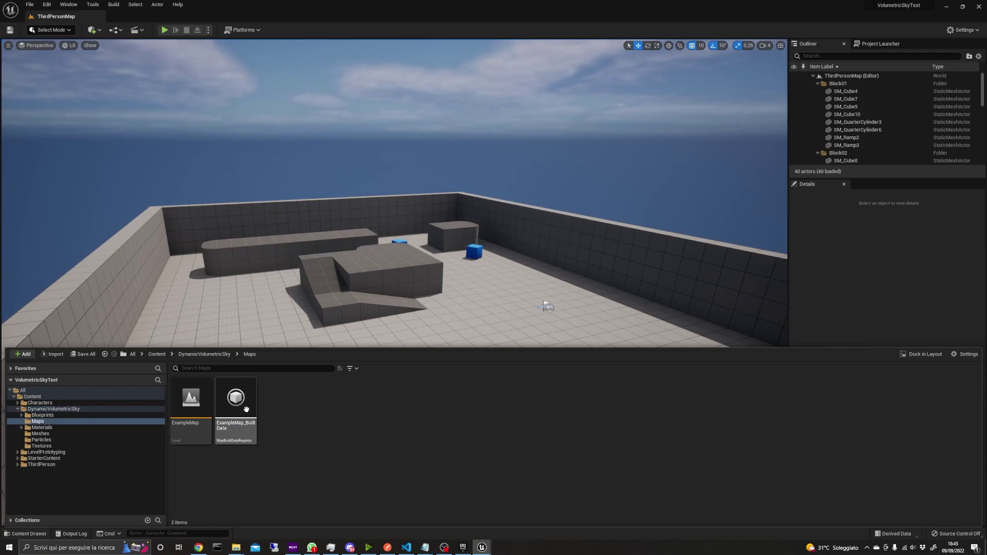
double_click(181, 406)
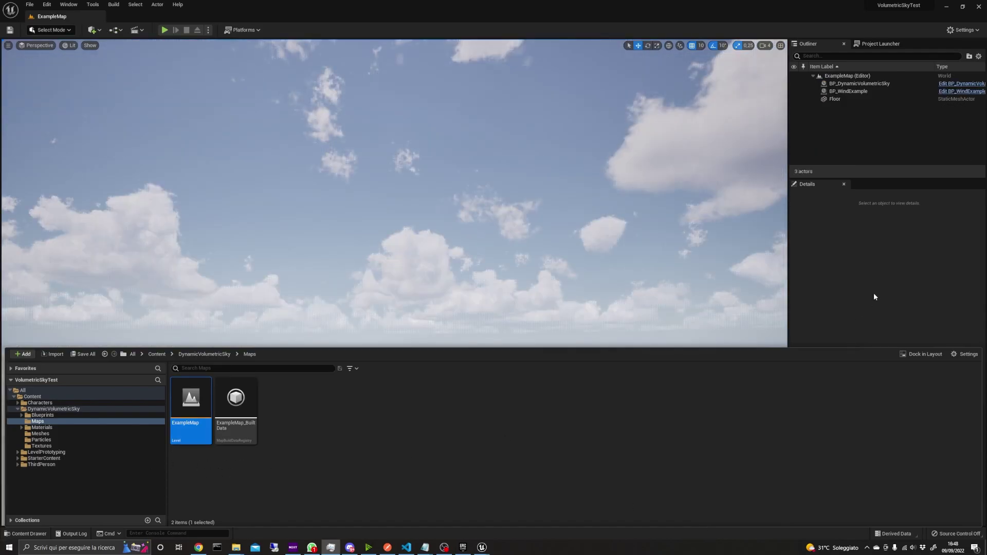
left_click(875, 297)
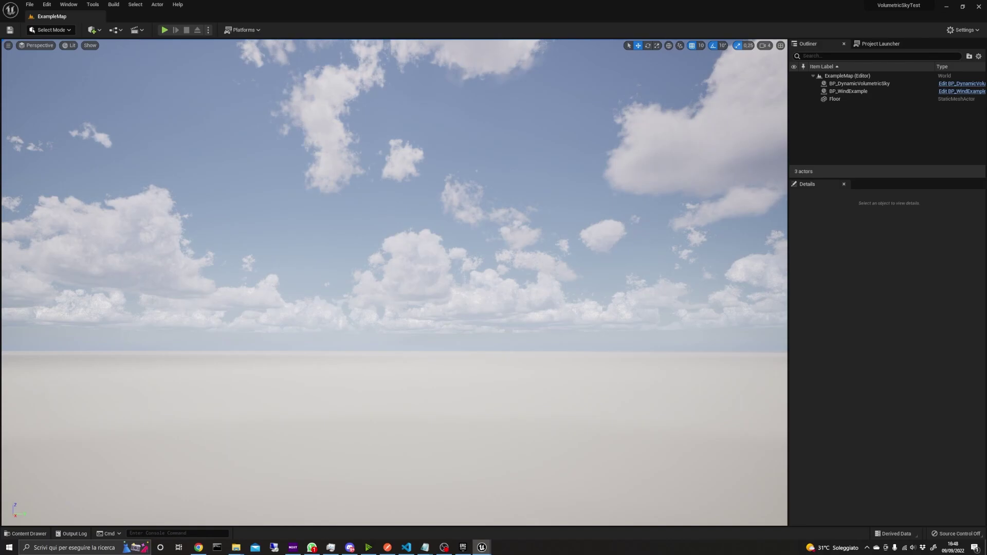
Step: Look around the example level and select the BP_WindExample cube on the floor
right_click_drag(394, 282, 124, 370)
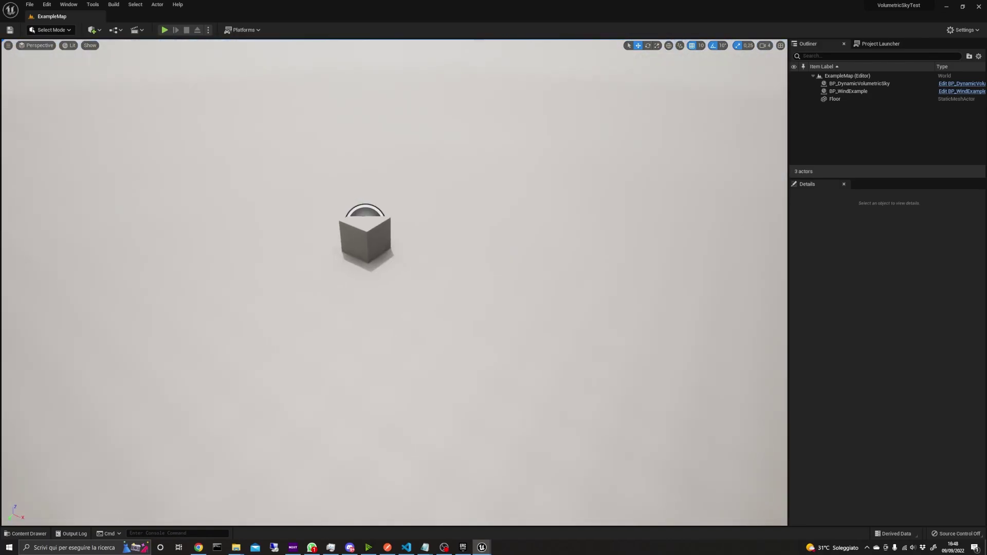
right_click_drag(399, 329, 429, 304)
left_click(409, 341)
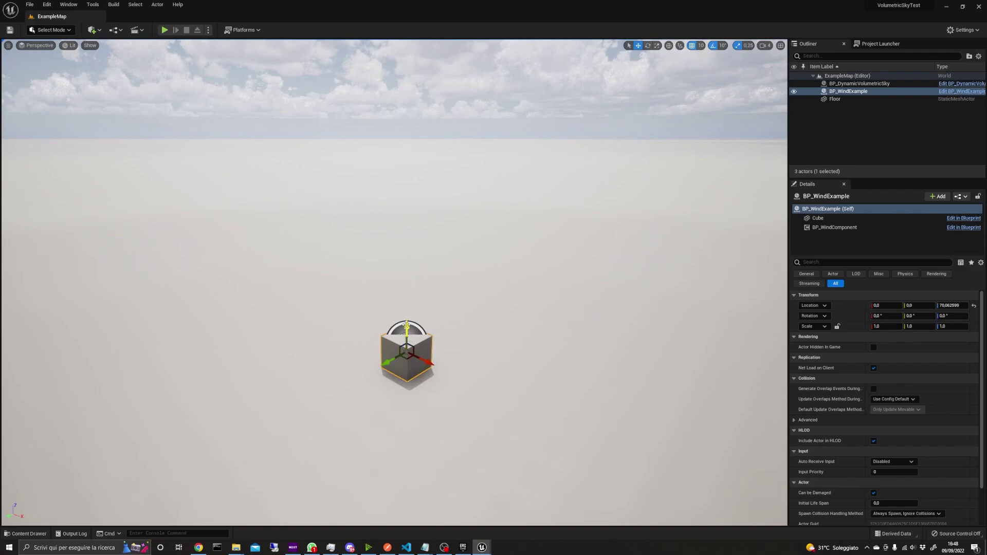
Step: Play the level in the editor and view the volumetric clouds around the third-person character
left_click(165, 30)
key("a")
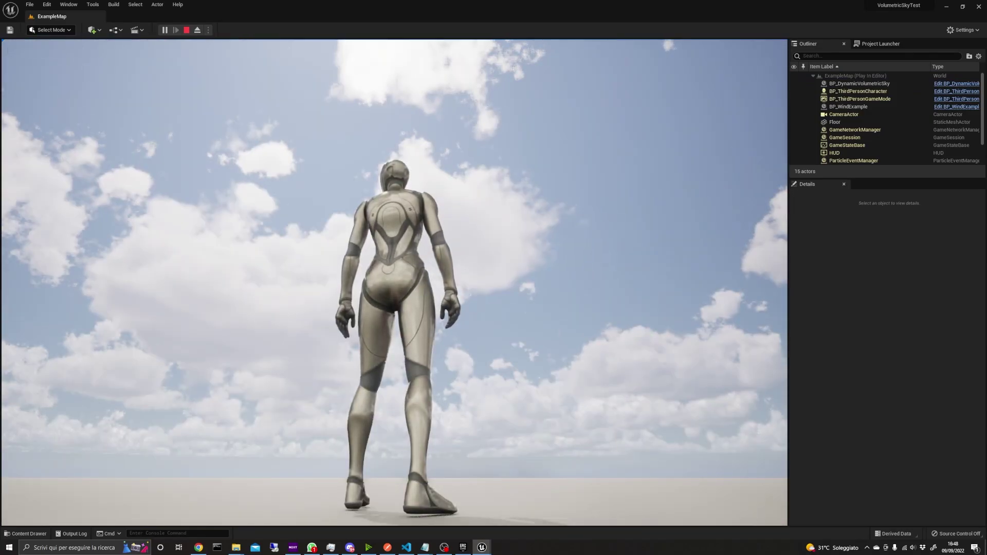
key("d")
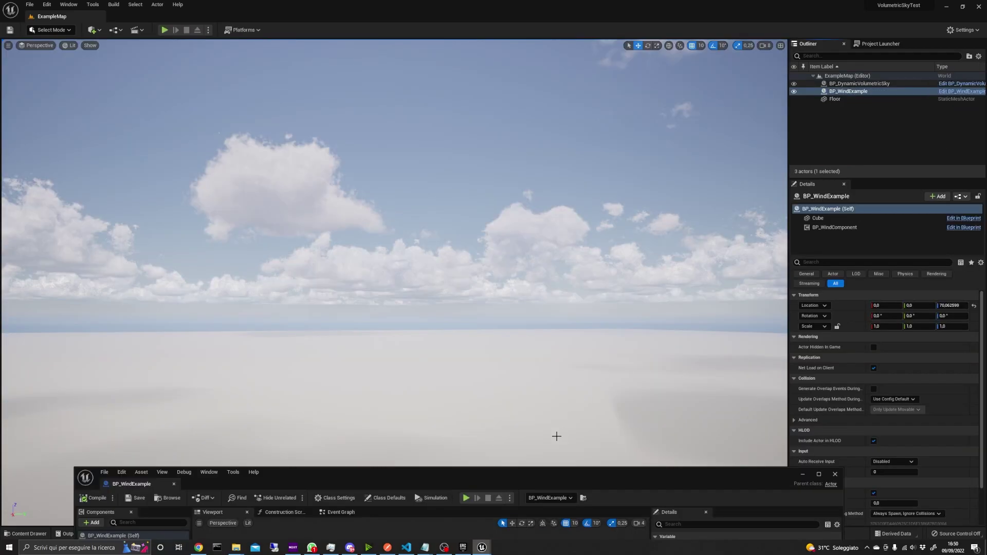
Step: Maximize the blueprint editor and examine the Volumetric Cloud nodes in the Cloud Variables function of BP_DynamicVolumetricSky
left_click_drag(547, 477, 511, 55)
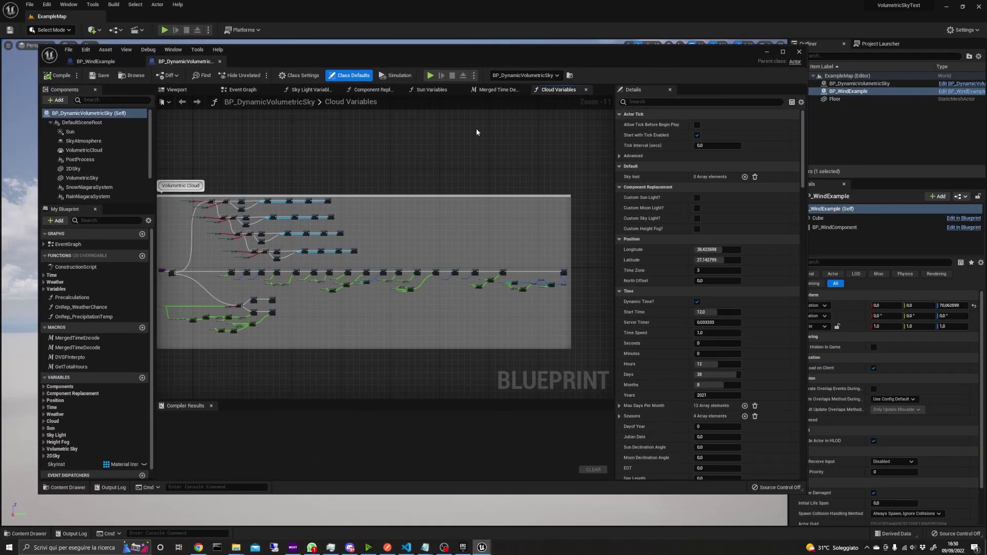
double_click(578, 63)
right_click_drag(354, 314, 498, 314)
scroll(367, 255, "up", 10)
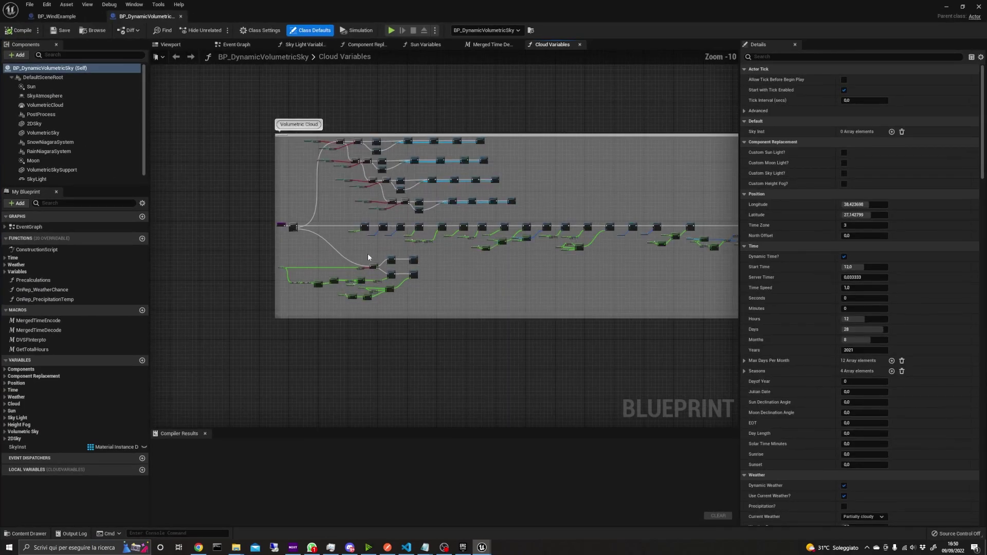
right_click_drag(297, 278, 451, 124)
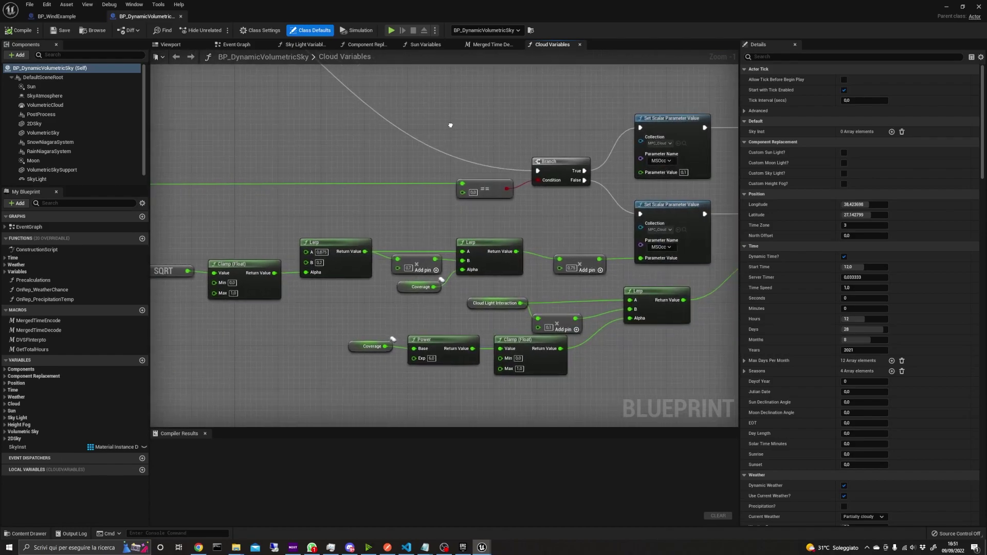
right_click_drag(452, 125, 272, 383)
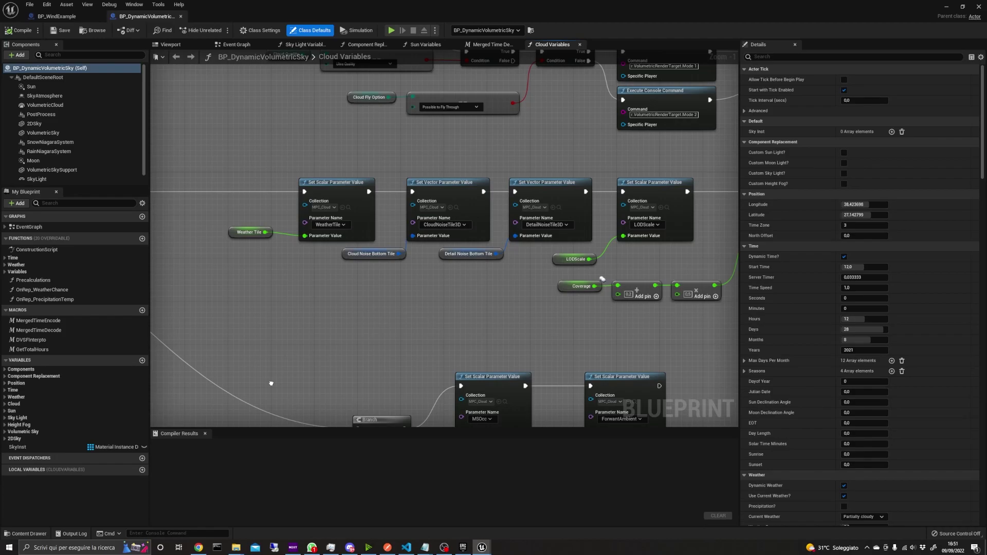
right_click_drag(271, 384, 279, 355)
right_click_drag(249, 178, 507, 426)
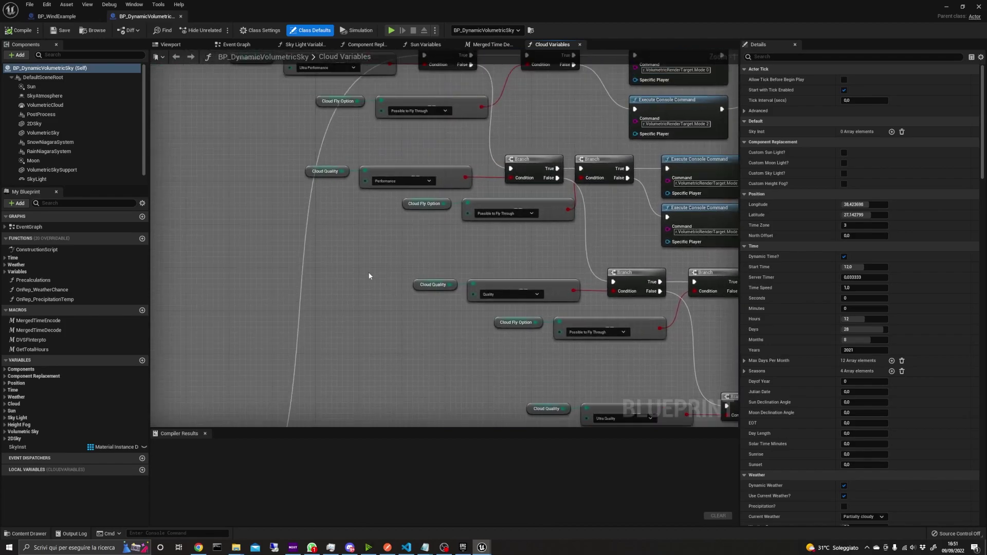
right_click_drag(370, 276, 597, 203)
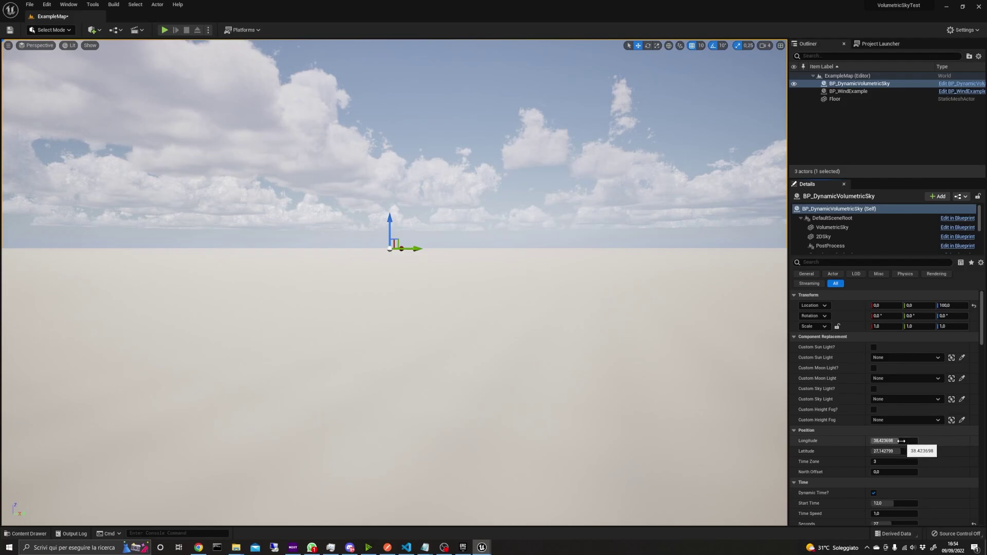
Step: Lower the Longitude of BP_DynamicVolumetricSky to about -33 and look at the sun over the horizon
left_click_drag(912, 441, 841, 441)
left_click_drag(841, 441, 841, 440)
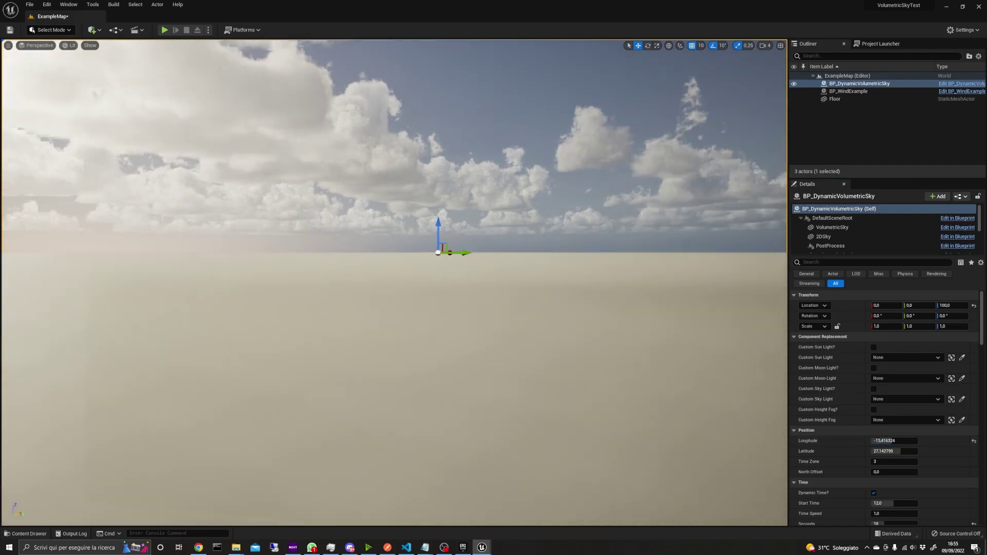
right_click_drag(641, 362, 493, 316)
left_click_drag(895, 442, 854, 441)
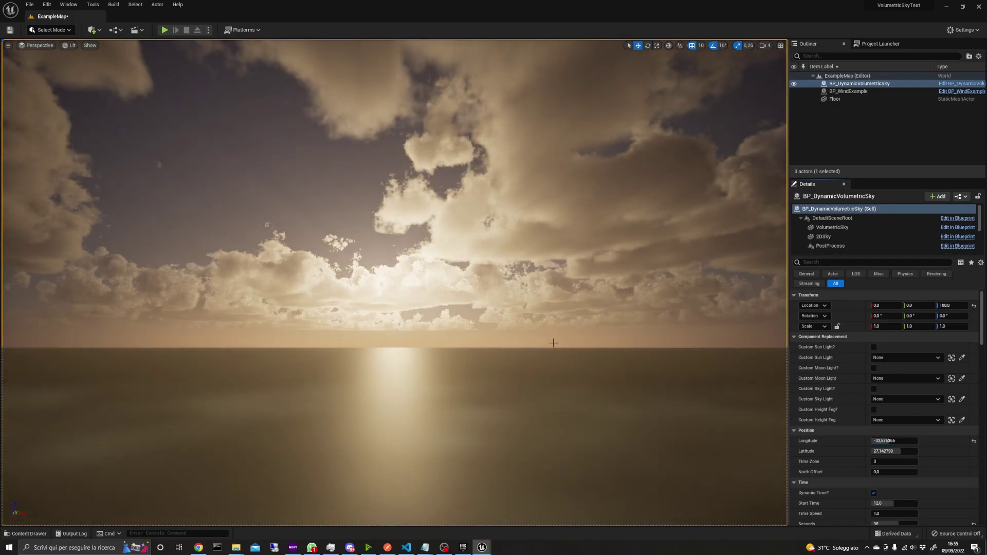
right_click_drag(550, 341, 553, 338)
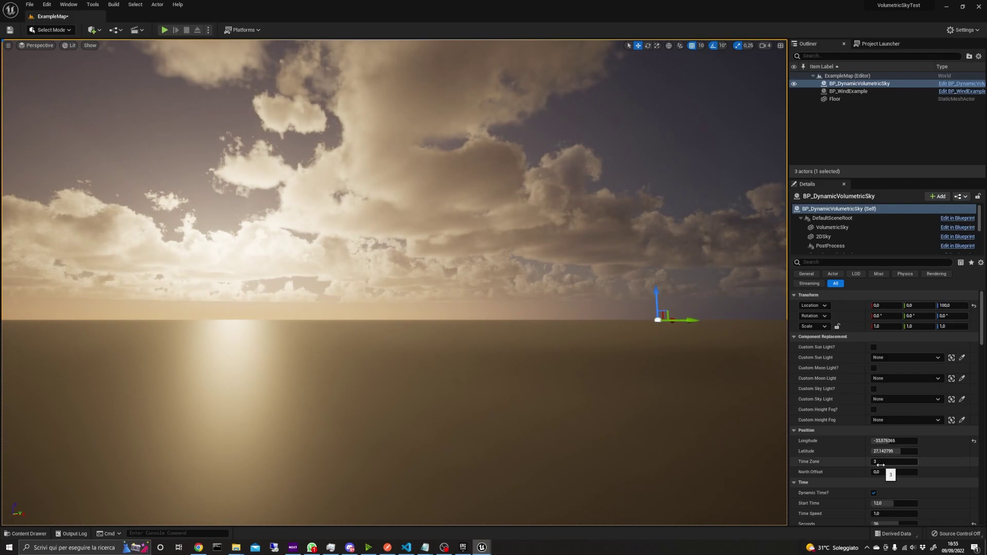
Step: Try higher Time Zone values on BP_DynamicVolumetricSky and set the Time Zone to 9
mouse_move(893, 462)
left_mouse_down()
mouse_move(879, 462)
mouse_move(893, 461)
left_mouse_up()
key("Return")
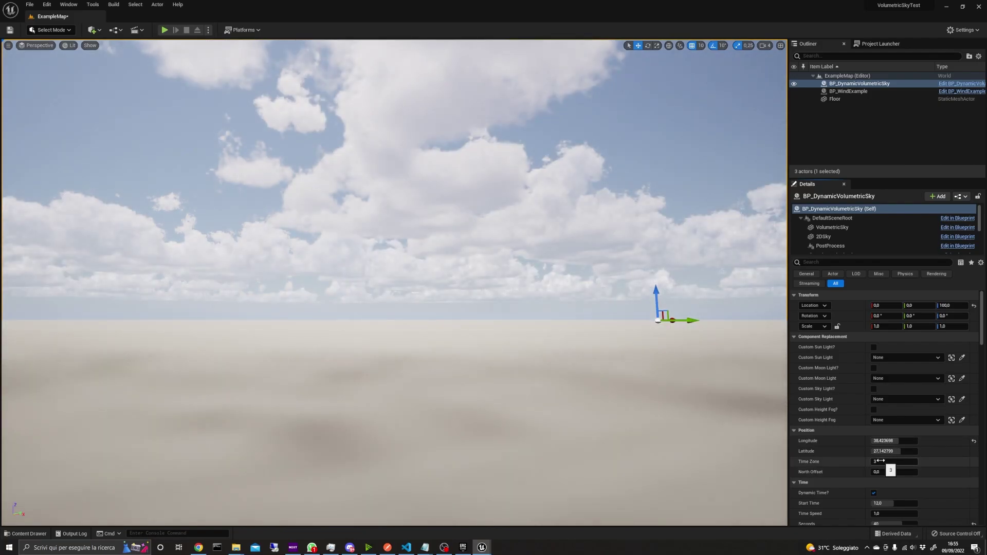
left_click(881, 462)
type("5")
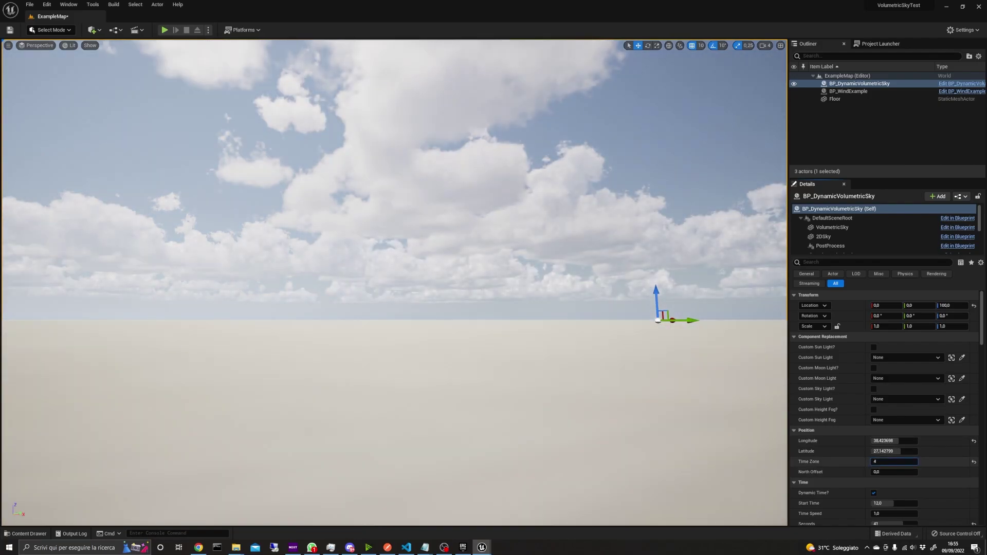
left_click_drag(881, 462, 893, 461)
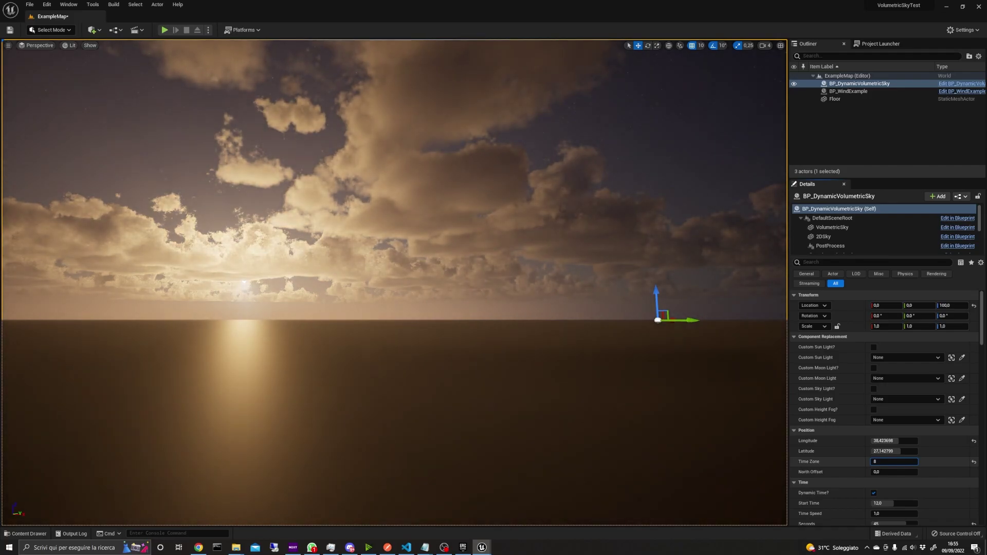
key("BackSpace")
type("9")
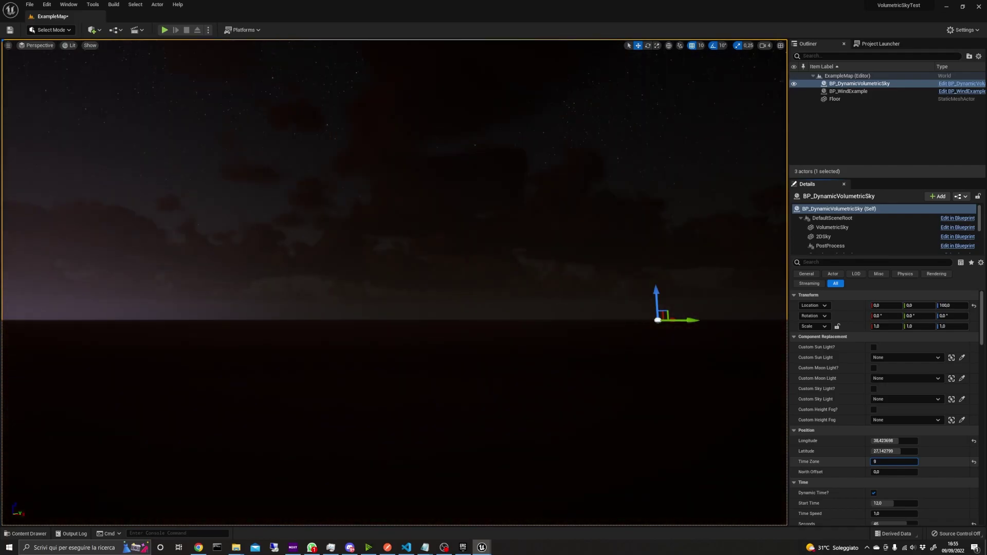
key("Return")
right_click_drag(561, 306, 395, 291)
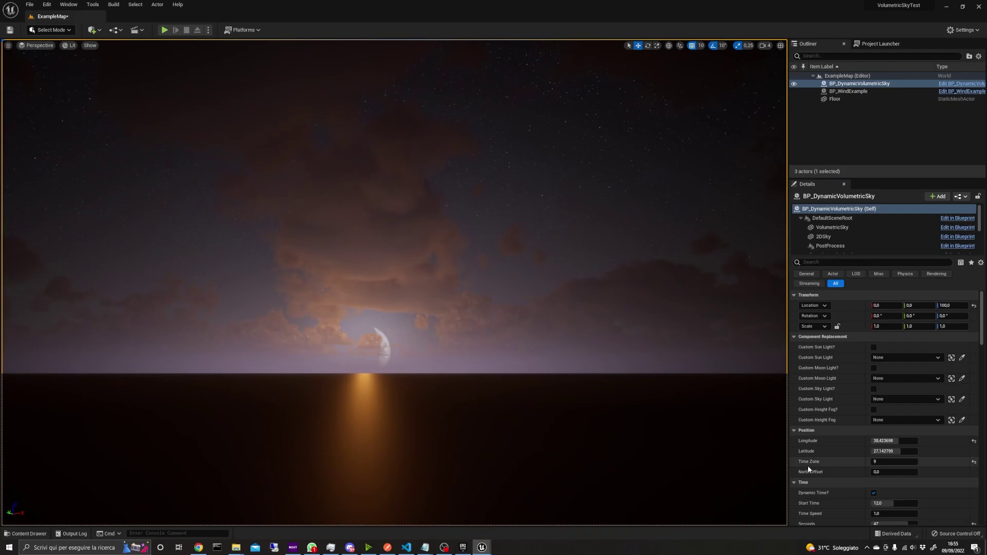
Step: Set the Time Zone of BP_DynamicVolumetricSky to 12 and look around the night sky
left_click_drag(879, 463, 899, 463)
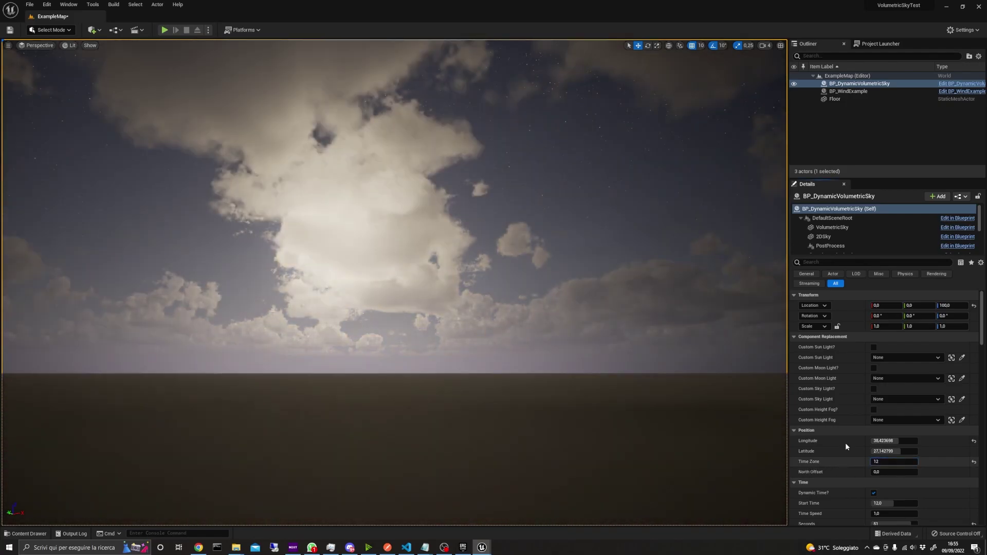
right_click_drag(617, 329, 617, 170)
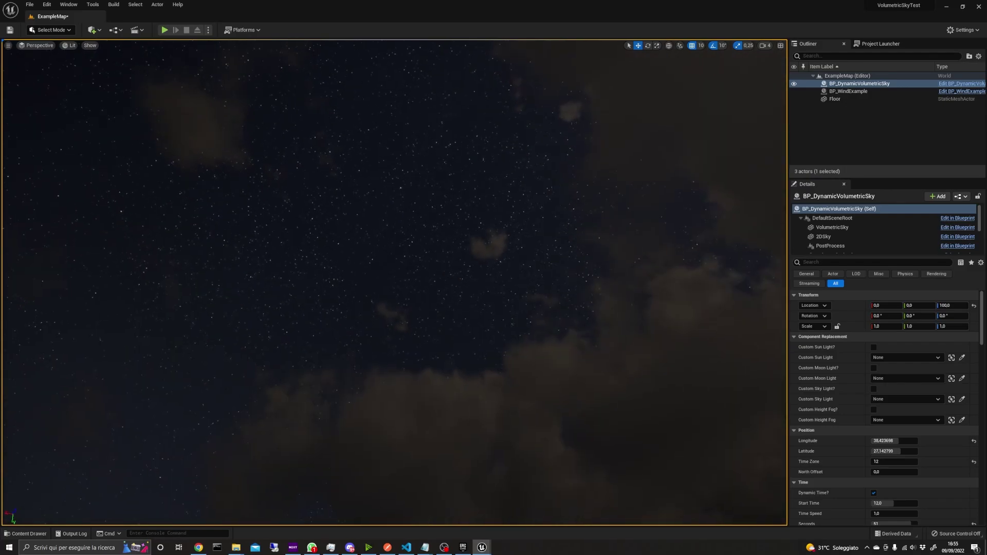
right_click_drag(394, 216, 524, 357)
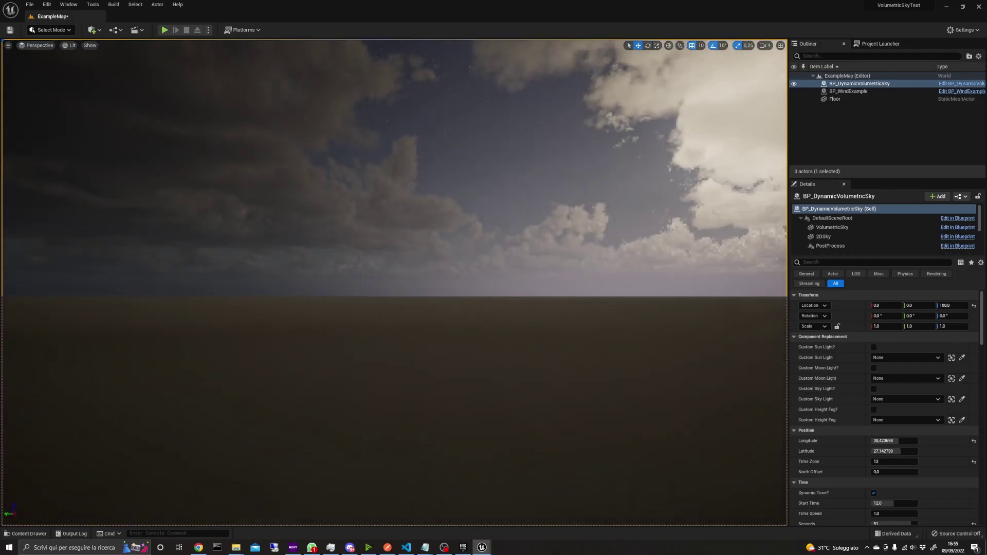
right_click_drag(360, 265, 541, 227)
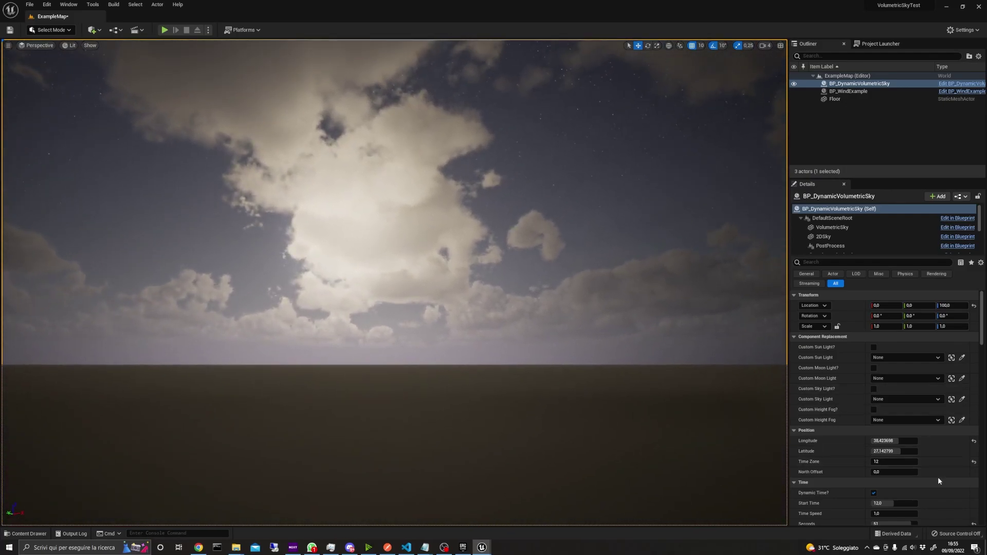
Step: Try a Time Speed of 5 for the sky, settle on 10, and play the level in the editor
scroll(938, 481, "down", 2)
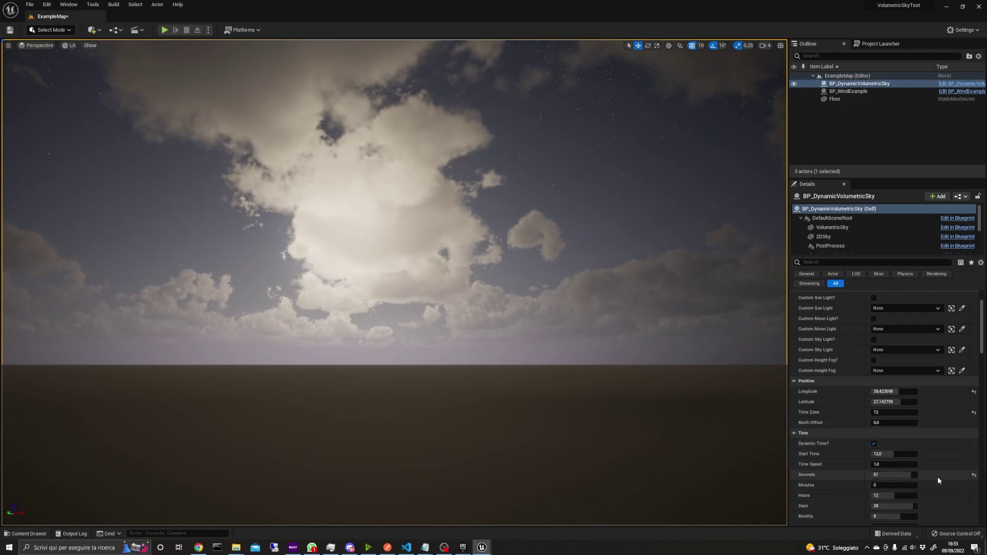
scroll(938, 481, "down", 2)
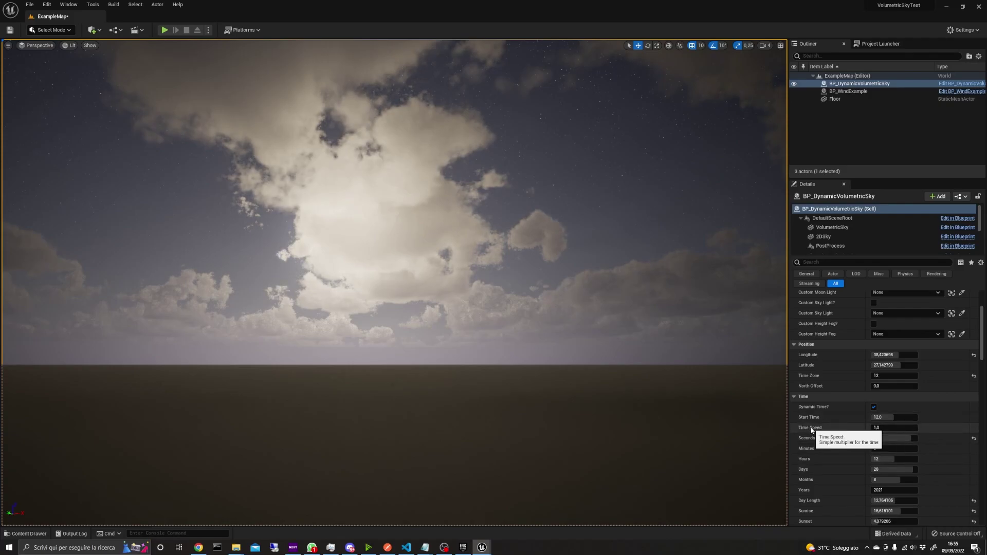
type("5")
key("Return")
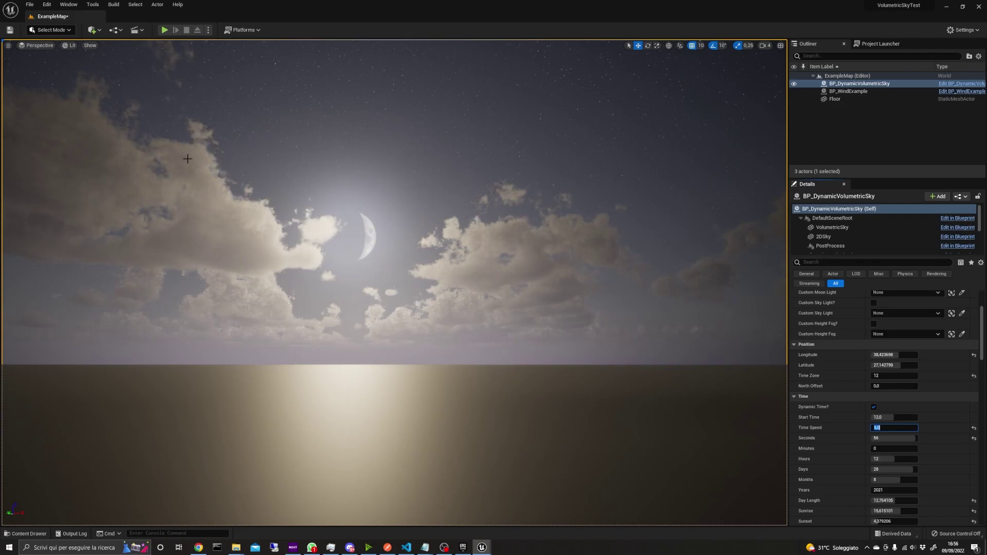
type("10")
key("Return")
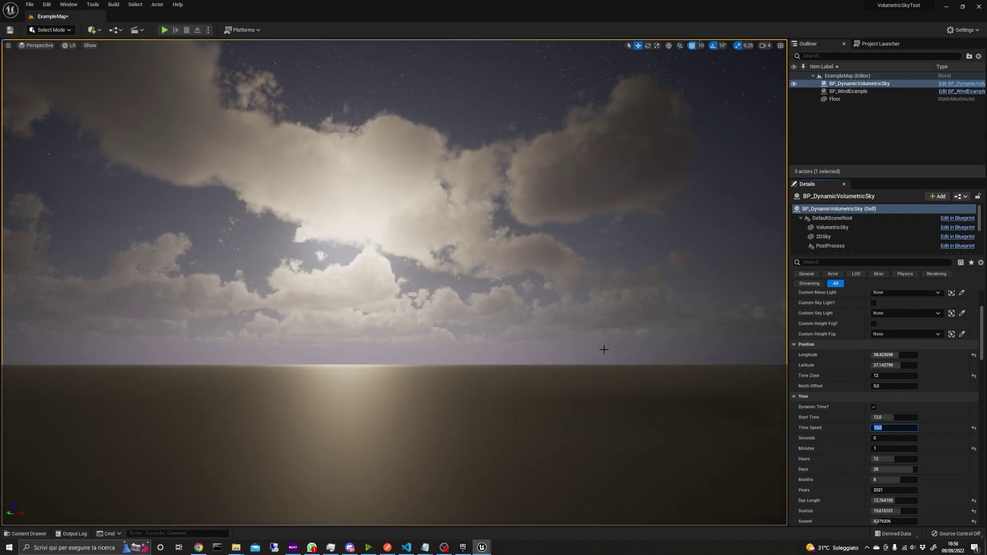
left_click(165, 30)
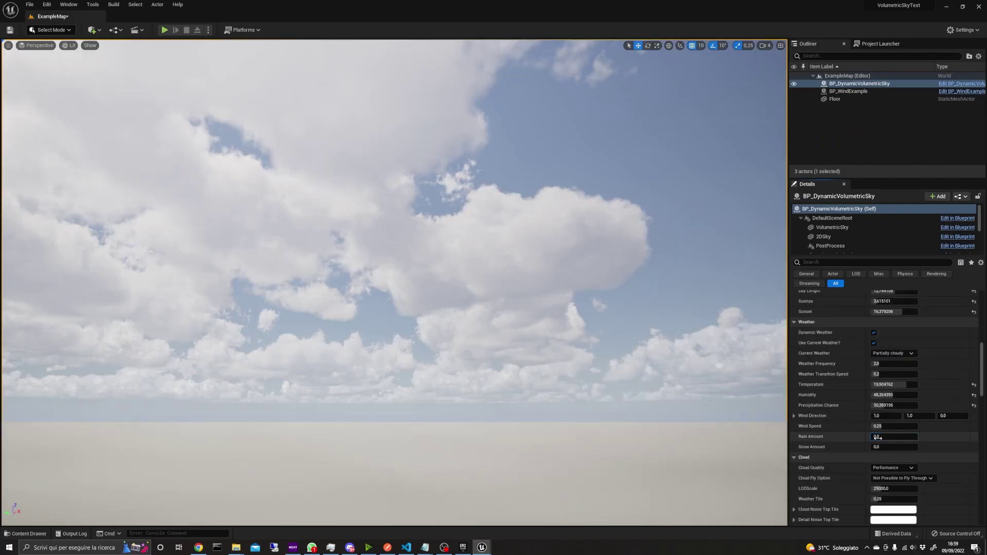
Step: Switch the sky's Current Weather to Rain and look around the scene
left_click(904, 354)
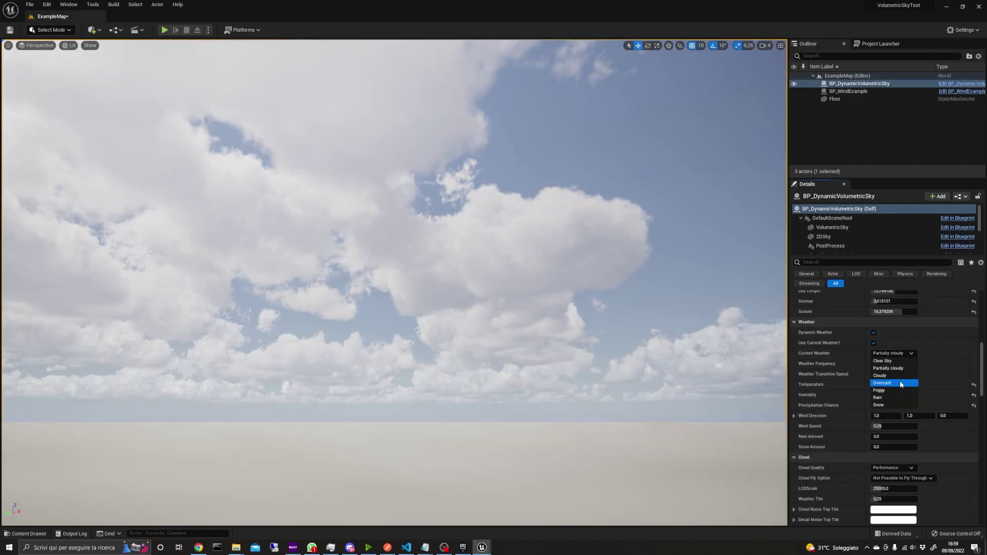
left_click(893, 398)
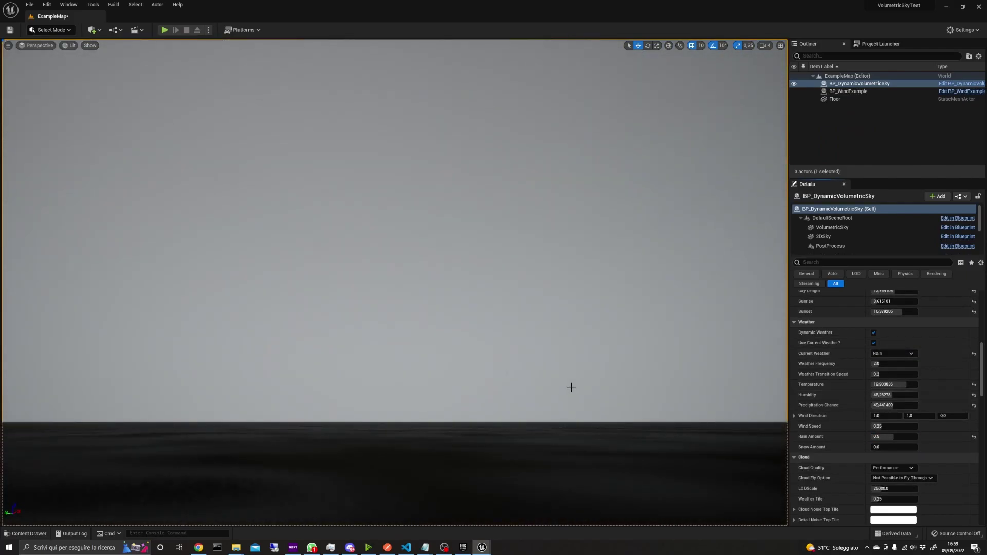
right_click_drag(465, 299, 371, 493)
right_click_drag(464, 380, 606, 315)
Step: Switch the Current Weather of BP_DynamicVolumetricSky to Snow and look at the snowfall
scroll(890, 434, "down", 3)
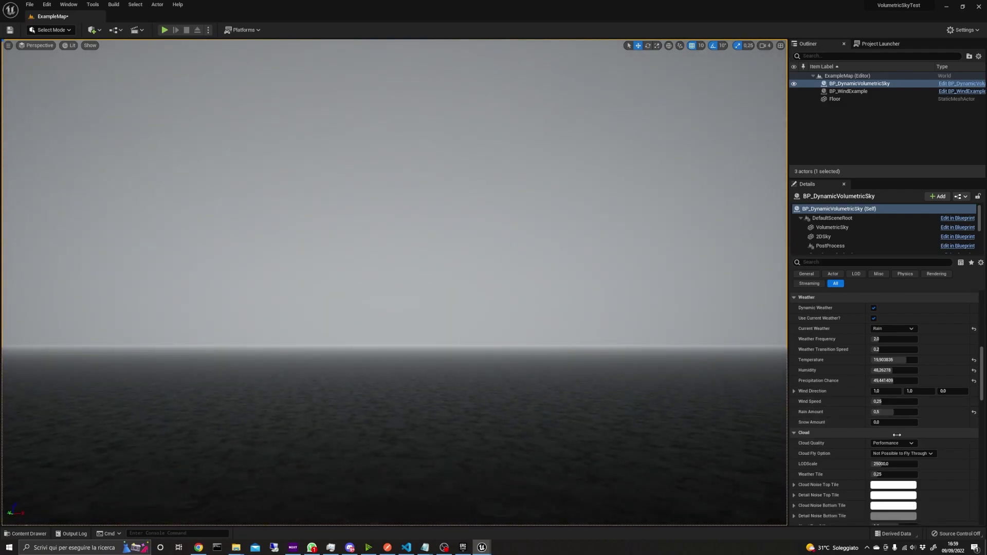
left_click(878, 398)
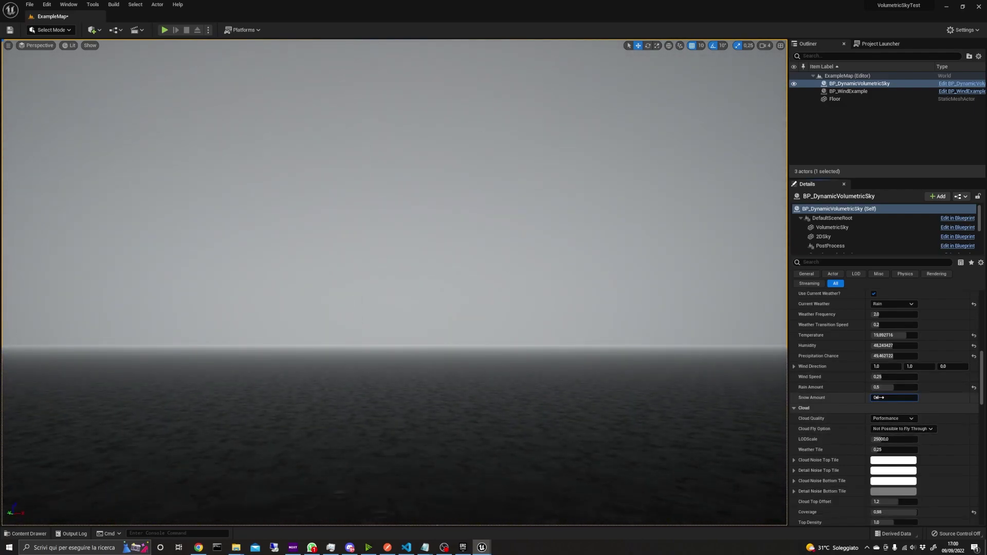
key("Return")
left_click(885, 356)
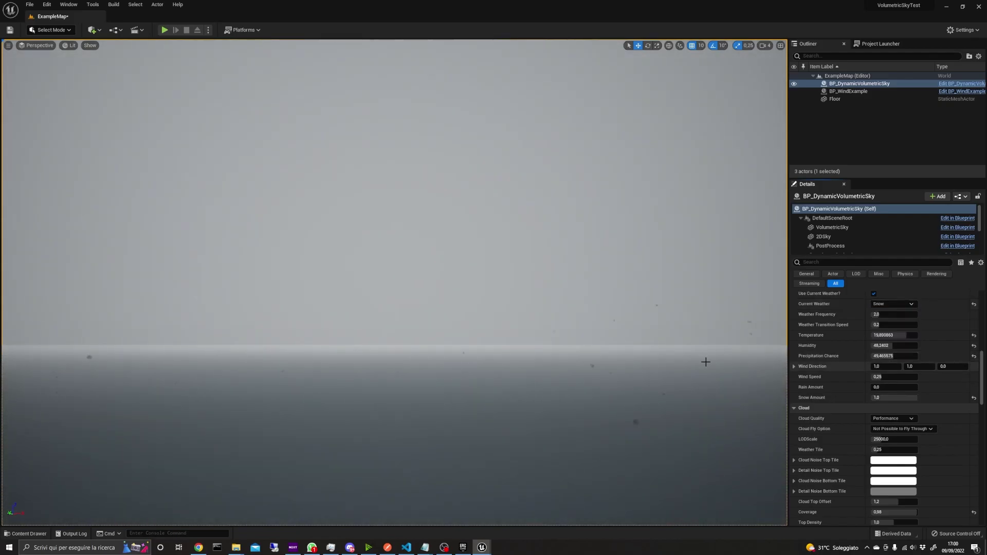
Step: Try turning off Use Current Weather in the sky's weather settings while leaving Dynamic Weather on
scroll(880, 314, "up", 2)
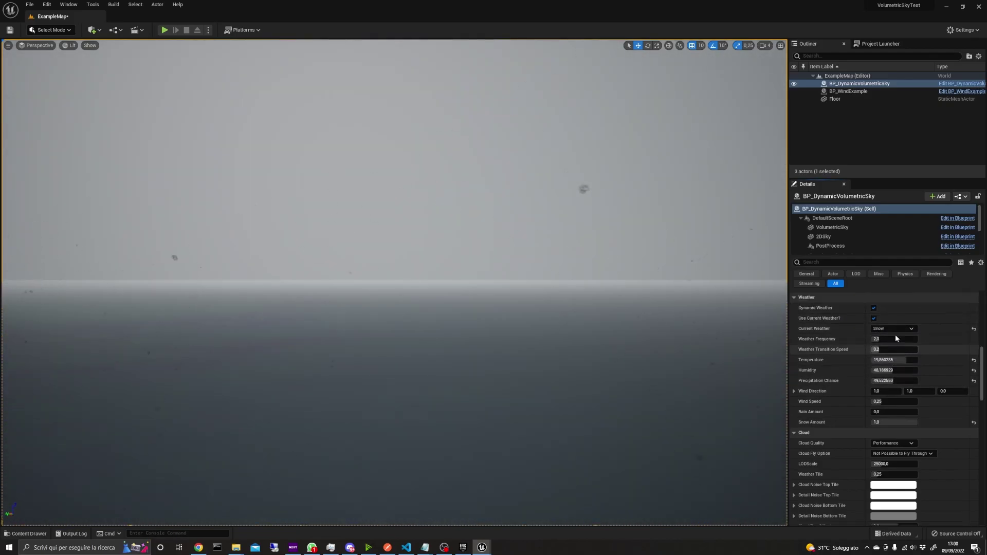
left_click(874, 307)
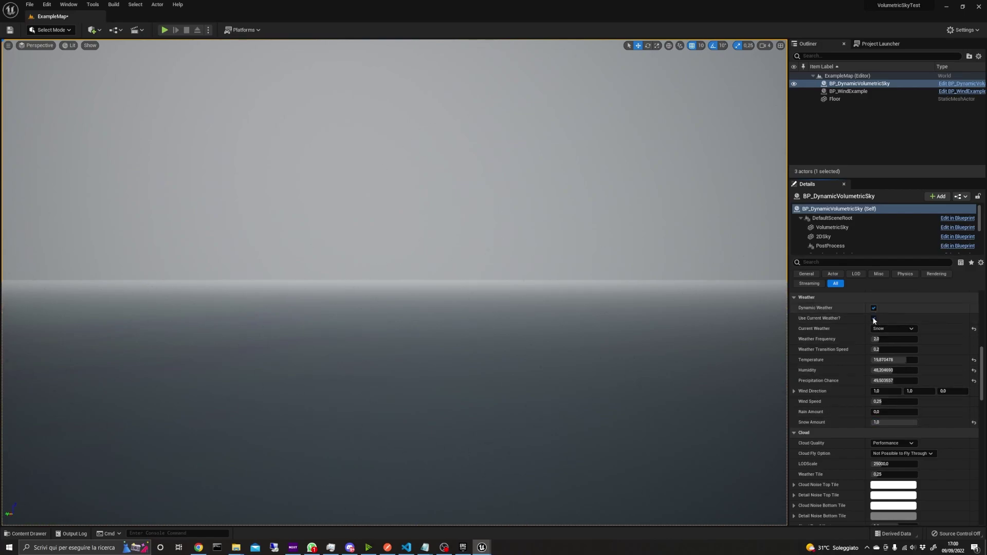
left_click(873, 318)
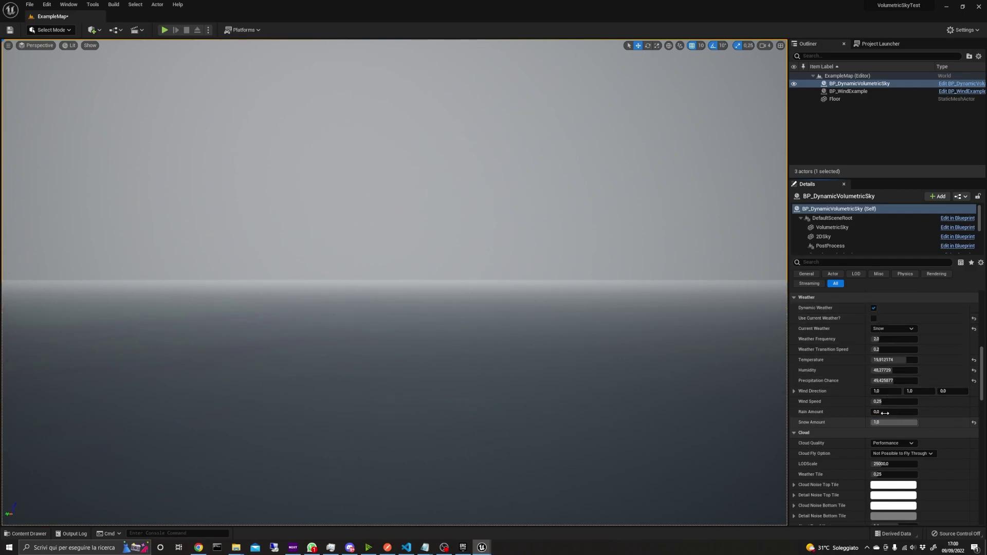
Step: Set the Cloud Quality to Quality and the Cloud Fly Option to Possible to Fly Through
scroll(906, 405, "down", 2)
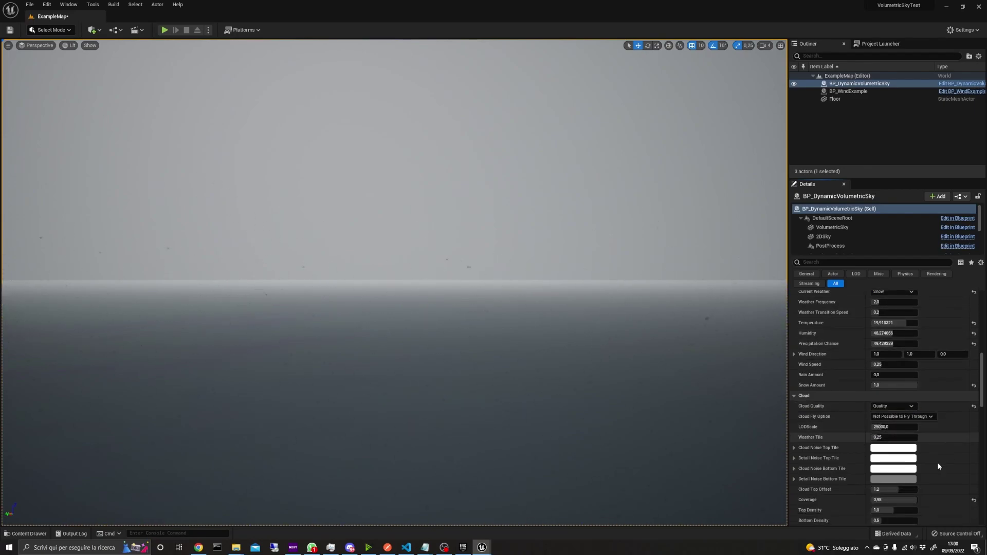
left_click(917, 417)
left_click(920, 425)
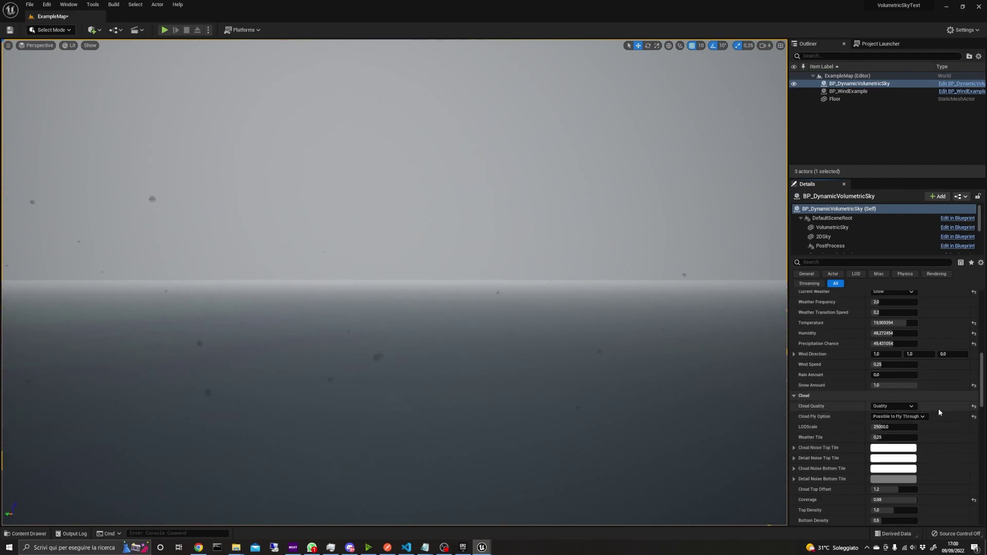
Step: Try the Cloudy weather on the sky and set the Current Weather to Partially cloudy
scroll(936, 415, "up", 2)
scroll(935, 415, "up", 2)
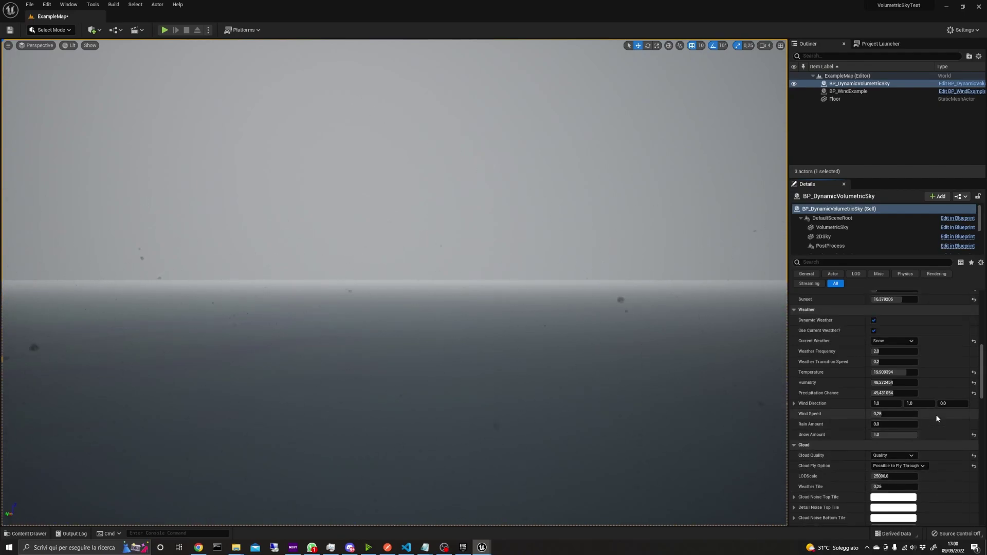
left_click(900, 342)
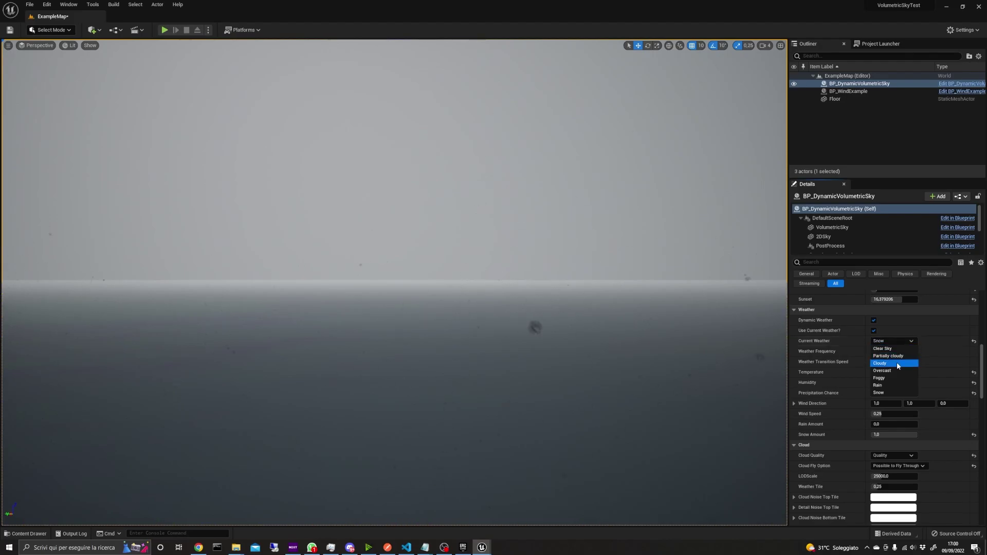
left_click(896, 363)
right_click_drag(611, 301, 683, 327)
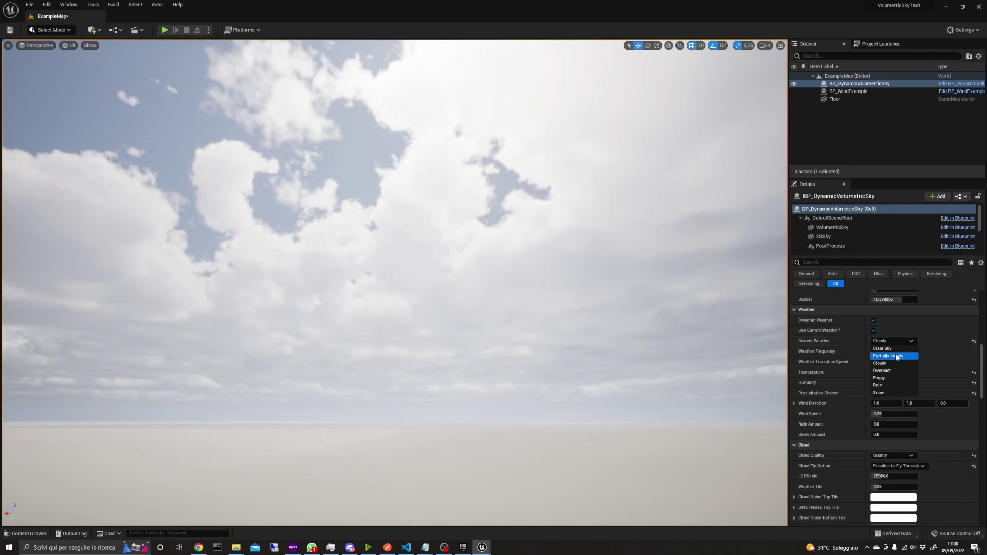
left_click(897, 356)
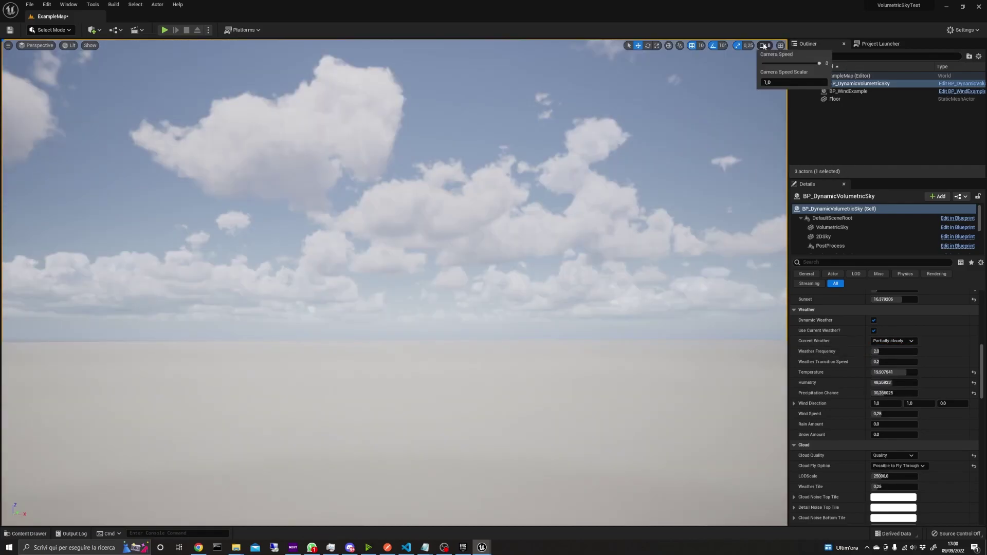
Step: Fly the viewport up to the clouds and set the Cloud Quality to Ultra Quality
right_click_drag(310, 103, 473, 164)
right_click_drag(318, 246, 321, 251)
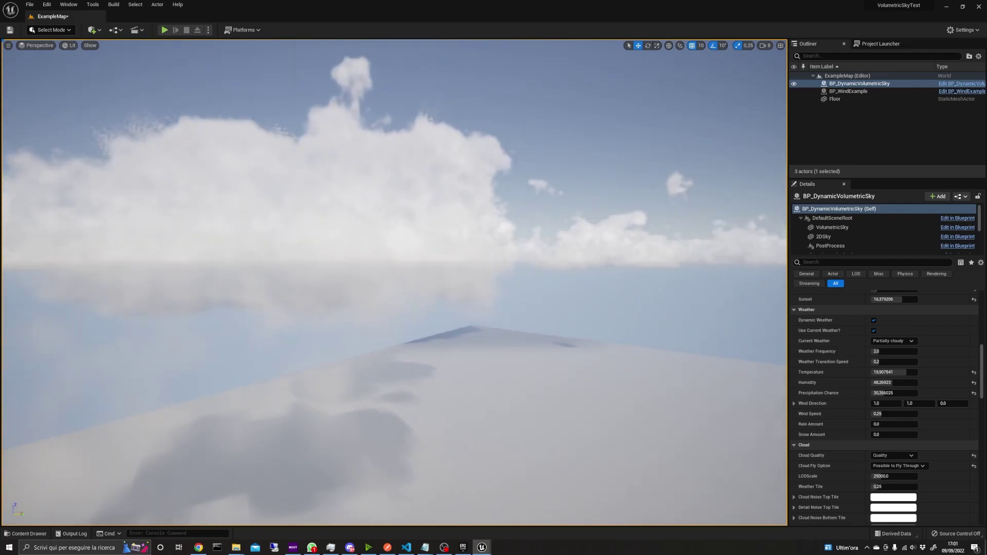
scroll(933, 417, "down", 10)
scroll(922, 417, "up", 8)
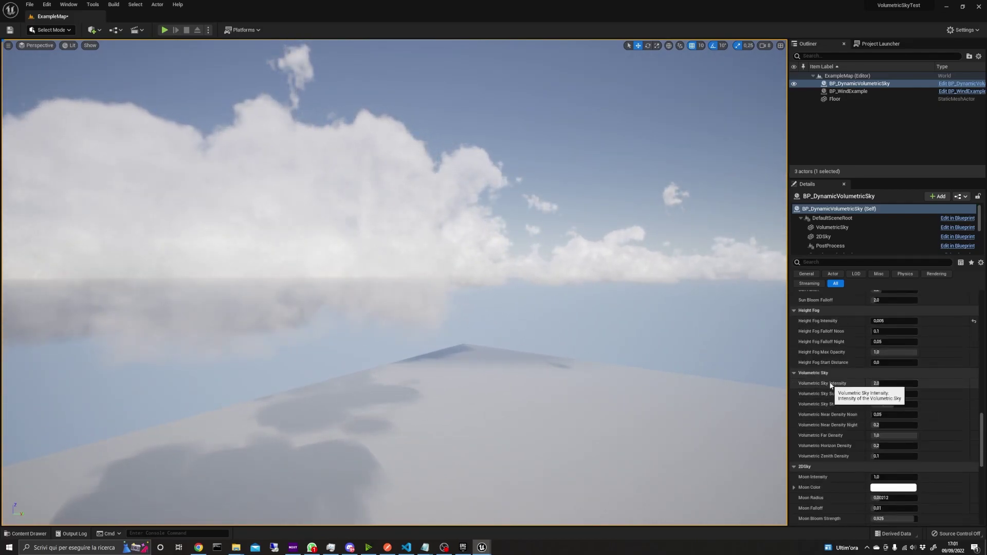
left_click(889, 374)
right_click_drag(675, 412, 749, 414)
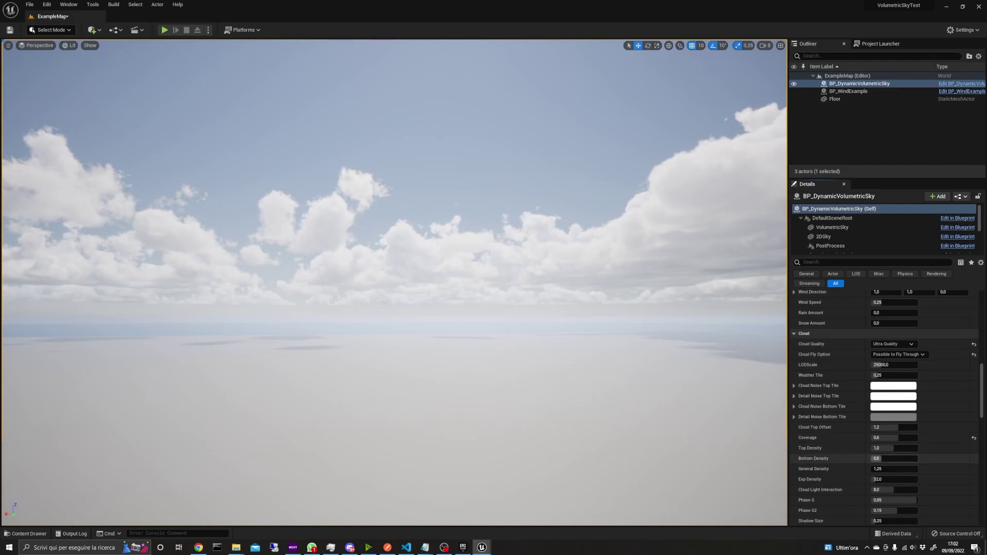
Step: Try a higher Bottom Density for the clouds and undo the change
left_click_drag(881, 458, 903, 458)
key("ctrl+z")
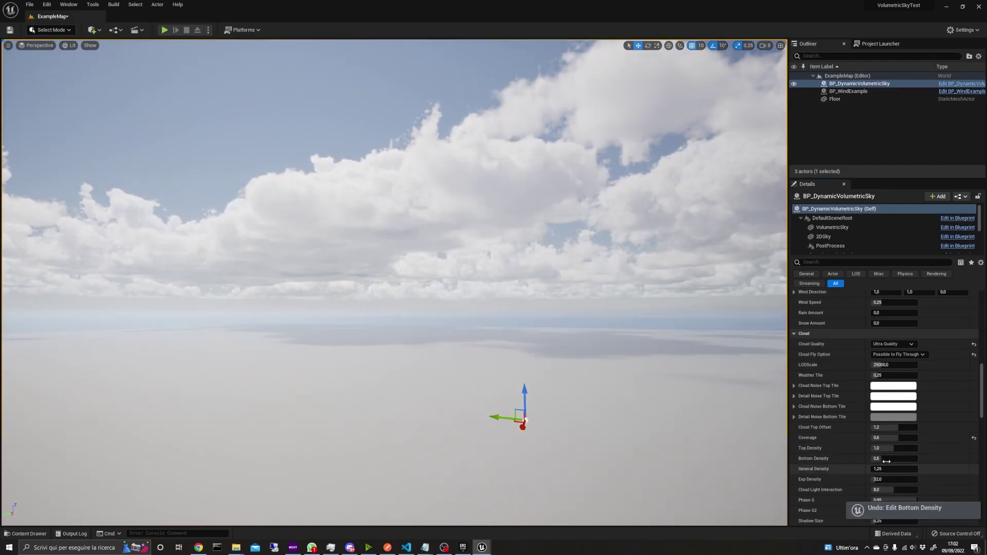
right_click_drag(642, 412, 591, 381)
Step: Try a much higher General Density for the clouds and set it to 1
left_click_drag(881, 469, 905, 469)
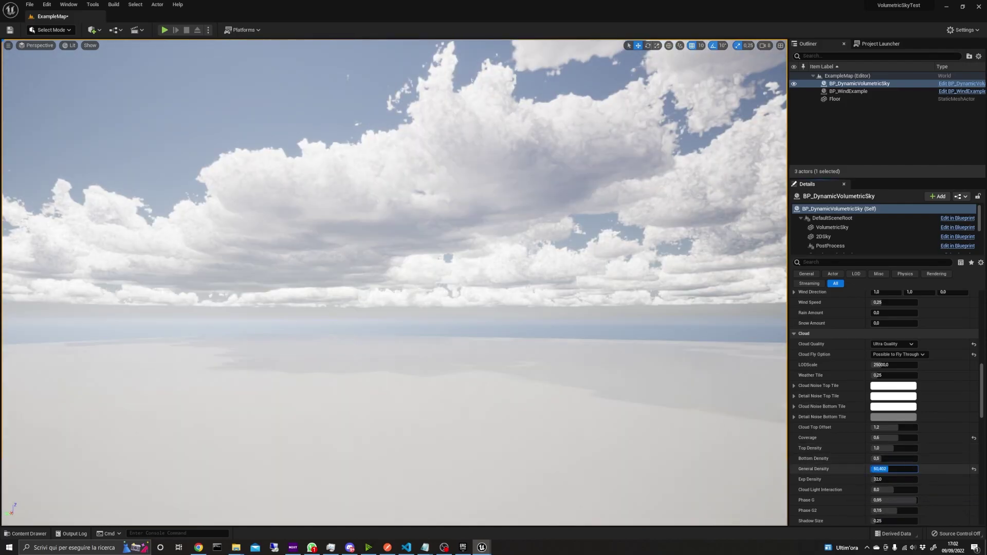
type("1")
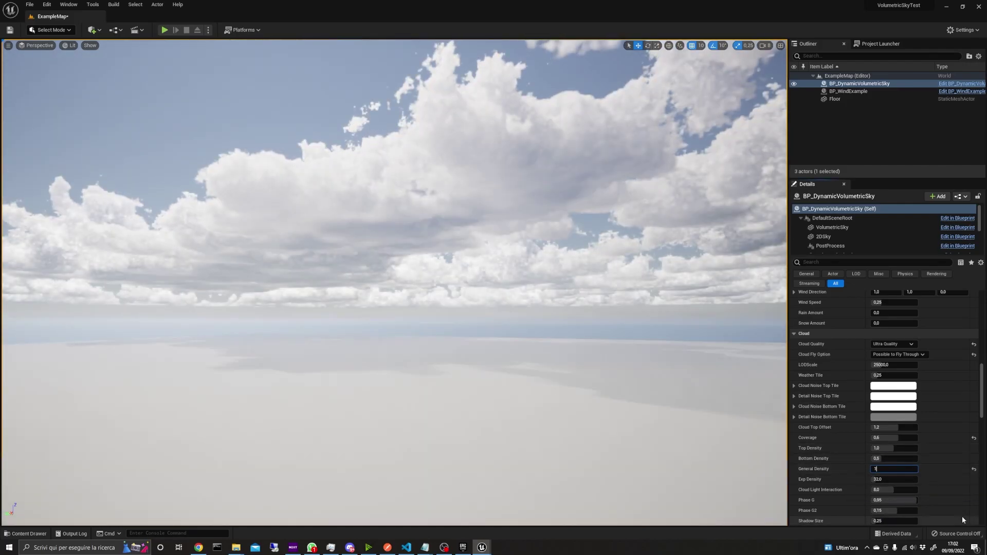
key("Return")
left_click(894, 437)
left_click(866, 427)
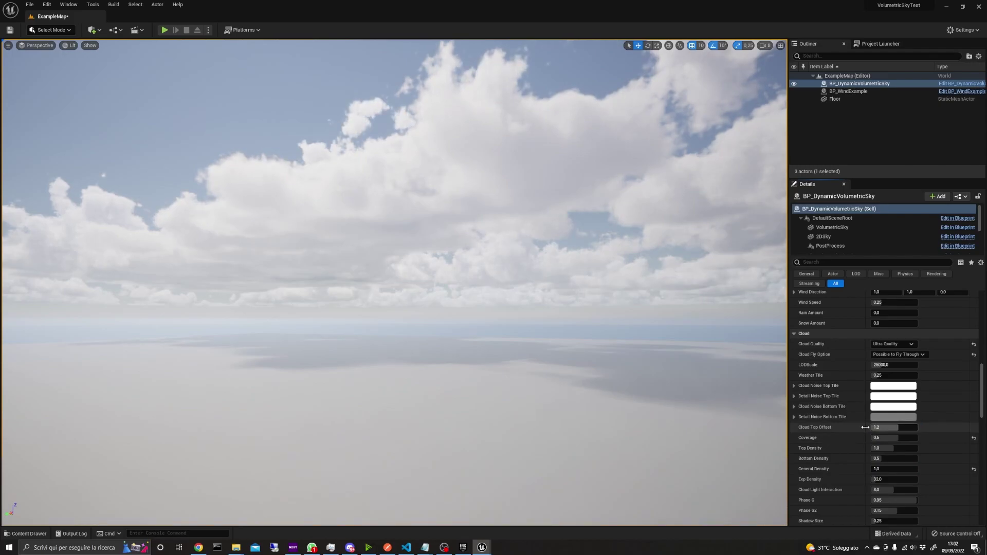
Step: Lower the clouds' Exp Density to about 20.48 and raise the Shadow Size to about 0.72
scroll(865, 428, "down", 3)
mouse_move(885, 430)
left_mouse_down()
mouse_move(905, 430)
mouse_move(875, 430)
left_mouse_up()
left_click_drag(893, 472, 903, 472)
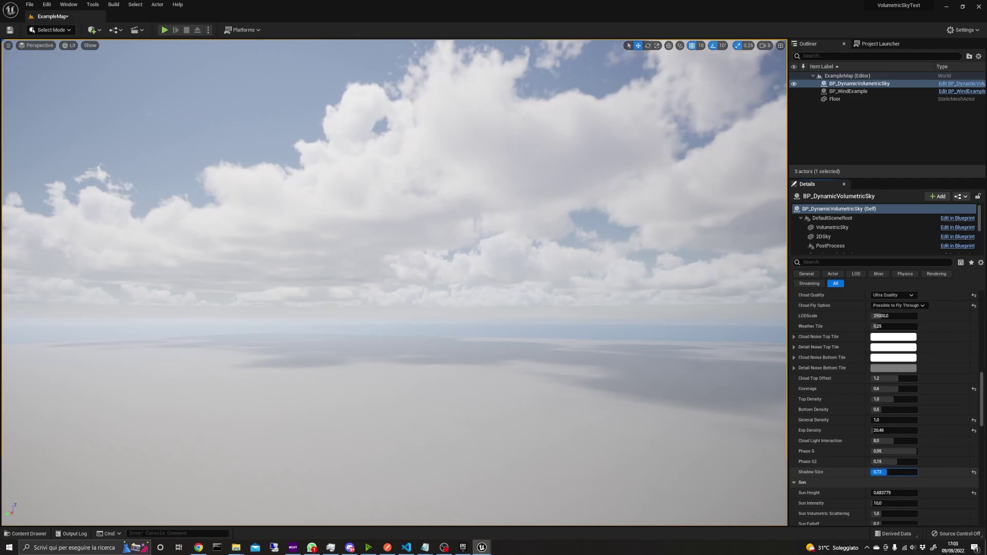
Step: Try a Weather Tile of about 0.88 for the clouds and set it to 0.1
scroll(955, 443, "up", 4)
left_click_drag(880, 387, 897, 387)
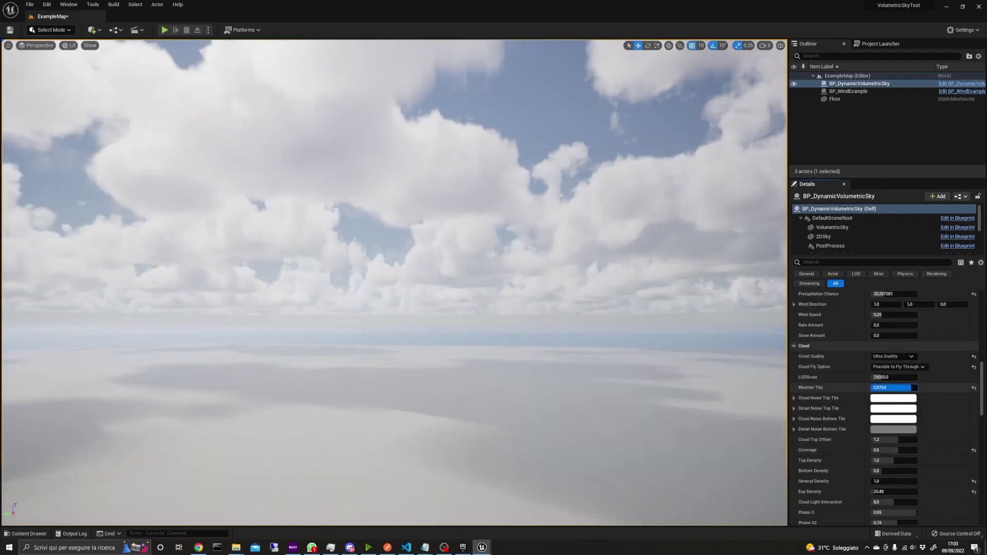
type("0,1")
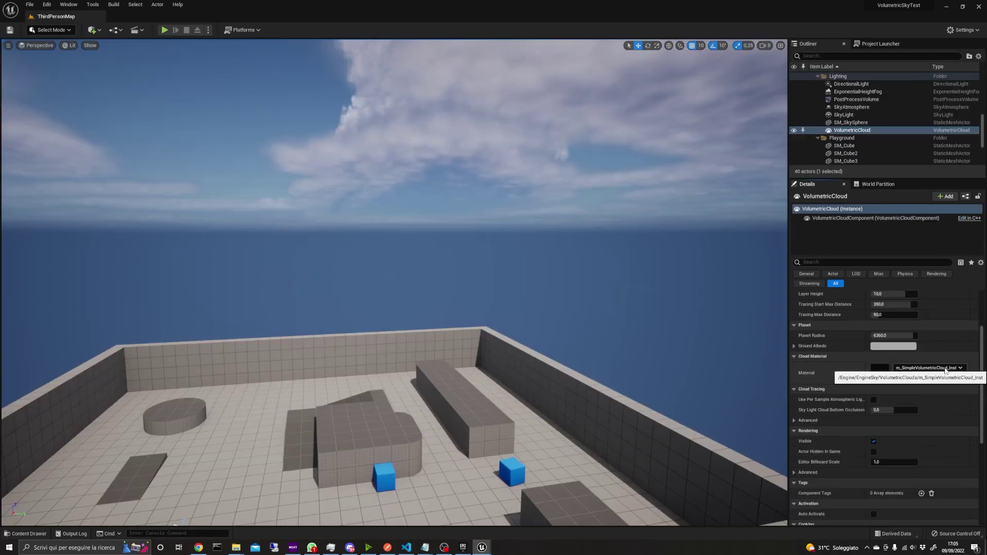
Step: Look through the rendering, replication and actor settings of the VolumetricCloud actor in ThirdPersonMap
scroll(945, 371, "down", 3)
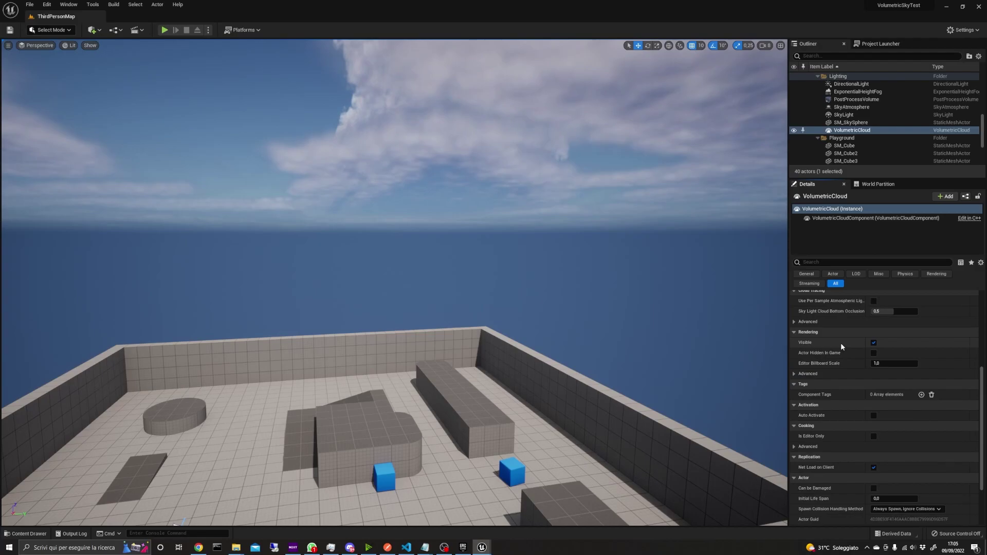
scroll(841, 345, "down", 3)
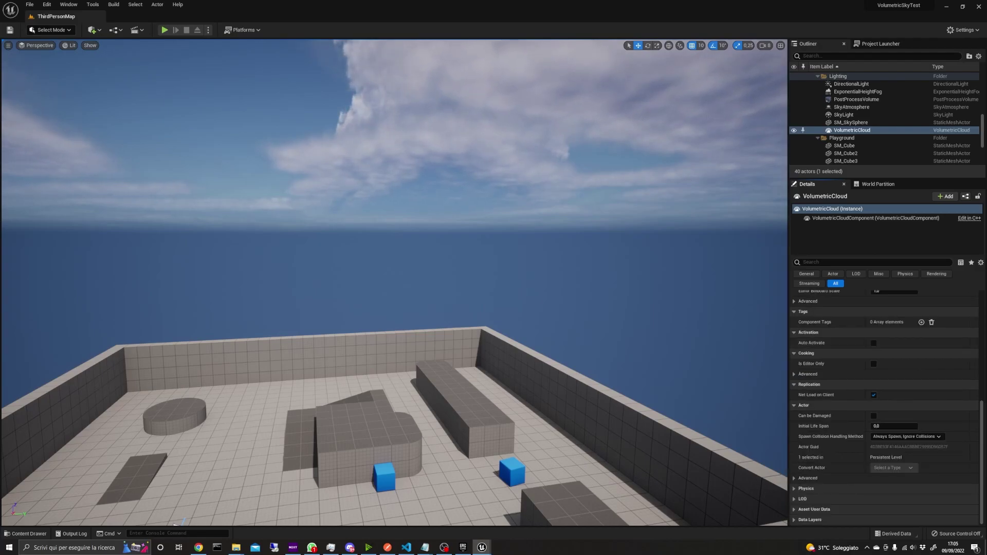
Step: Place the BP_DynamicVolumetricSky blueprint from the DynamicVolumetricSky Blueprints folder into ThirdPersonMap
left_click(29, 534)
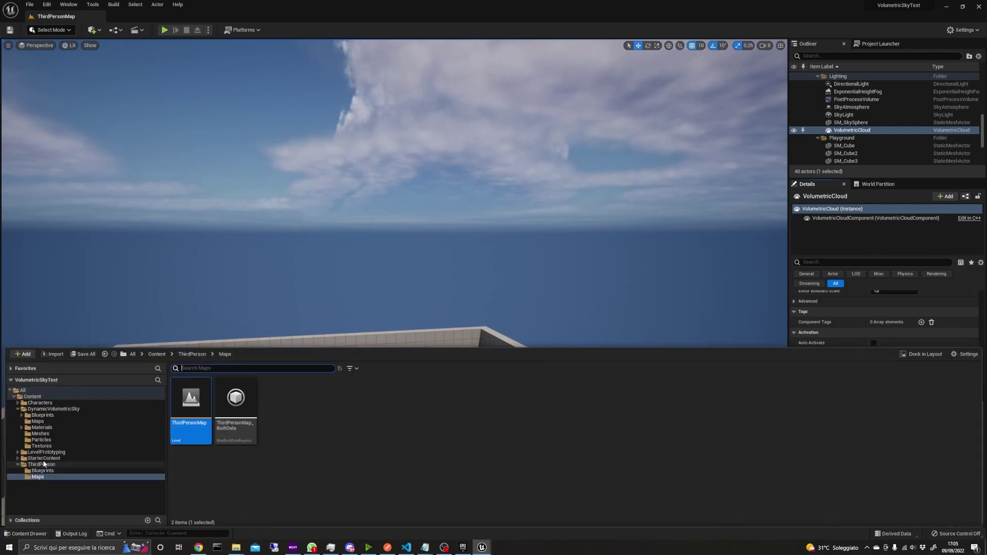
left_click(43, 415)
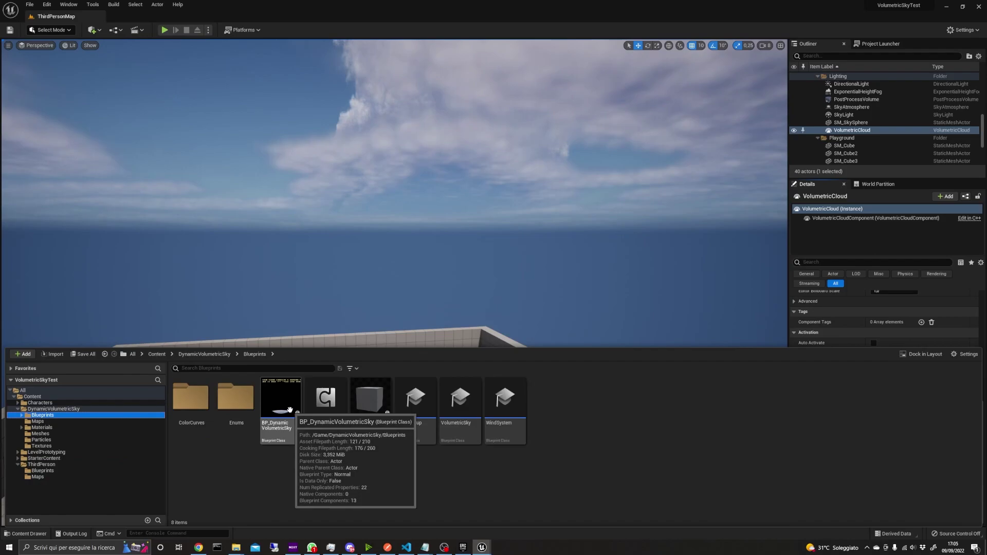
left_click_drag(287, 401, 371, 292)
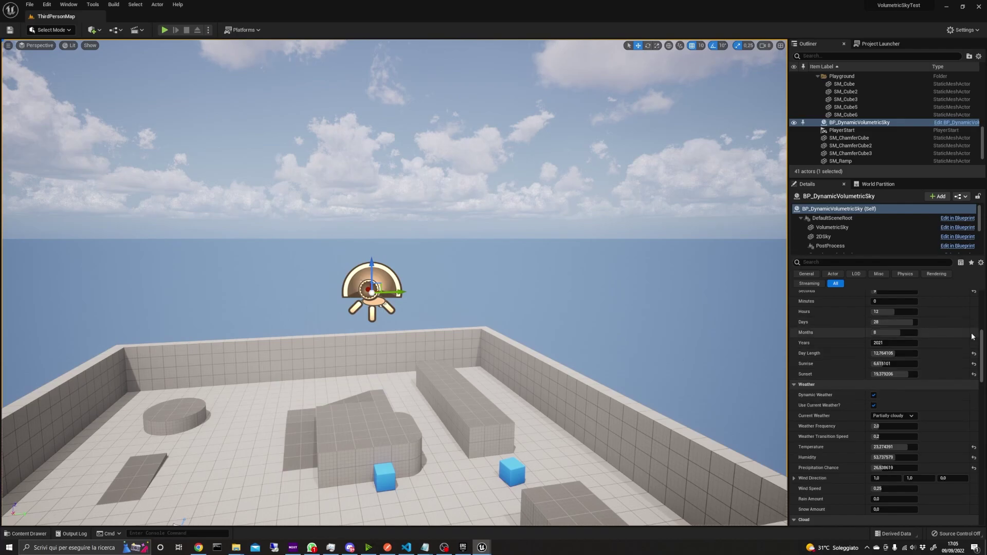
Step: Delete the default VolumetricCloud, SkyAtmosphere, ExponentialHeightFog, SkyLight, SM_SkySphere and DirectionalLight actors from the level
left_click(895, 146)
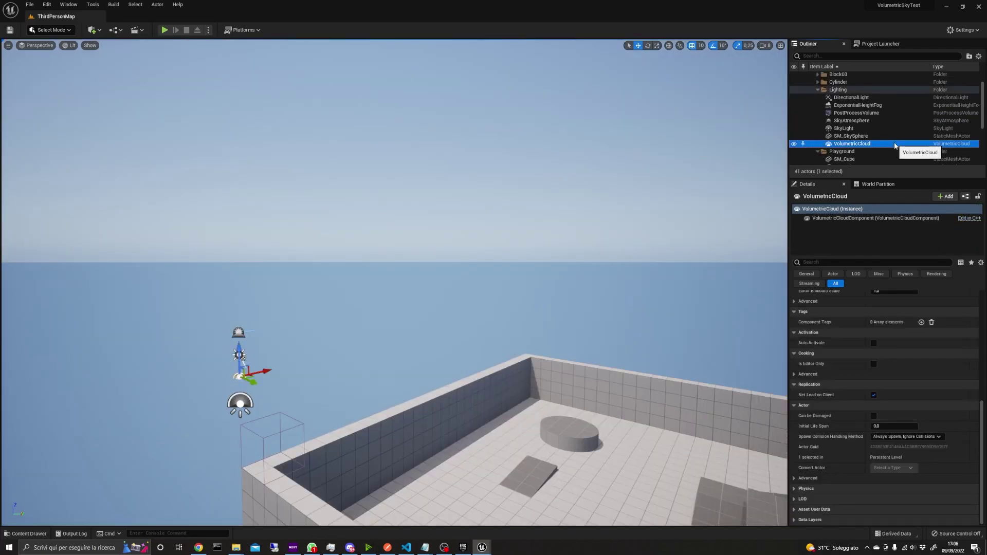
key("Delete")
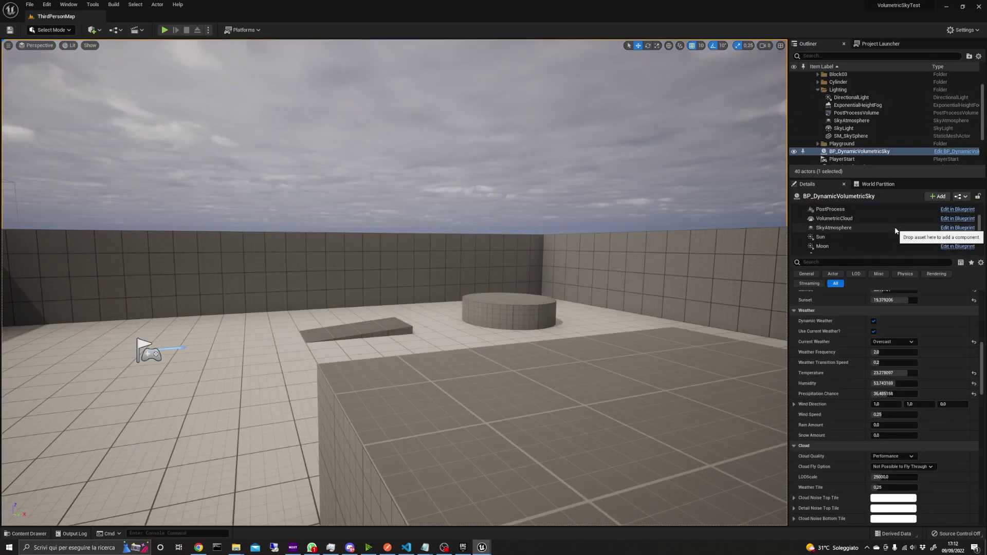
left_click(869, 120)
key("Delete")
left_click(872, 144)
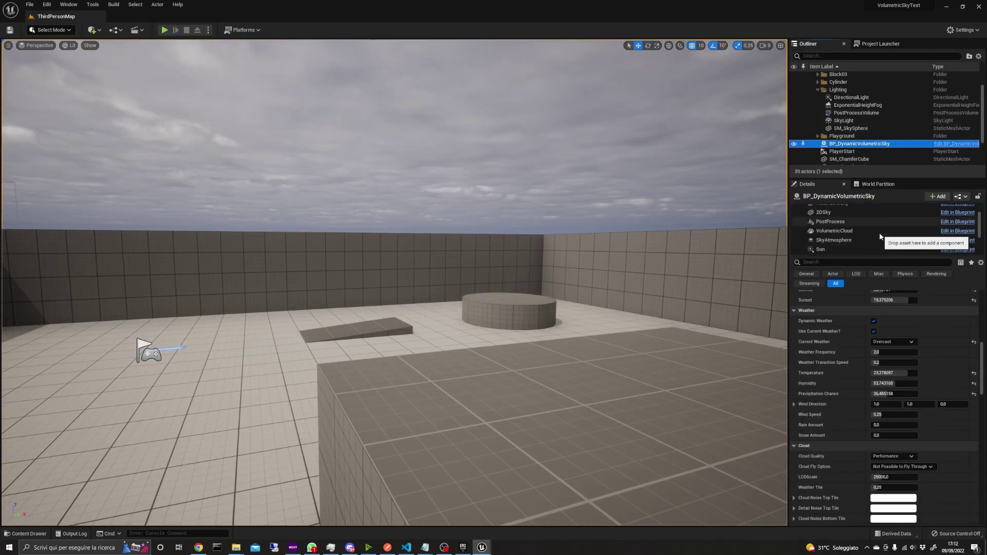
left_click(857, 105)
key("Delete")
left_click(858, 113)
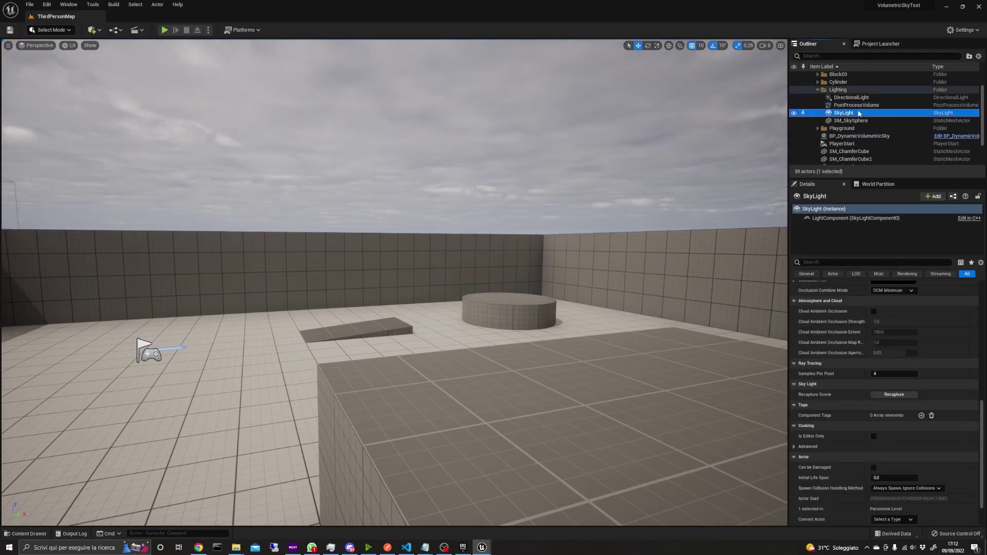
key("Delete")
left_click(859, 112)
key("Delete")
left_click(861, 97)
key("Delete")
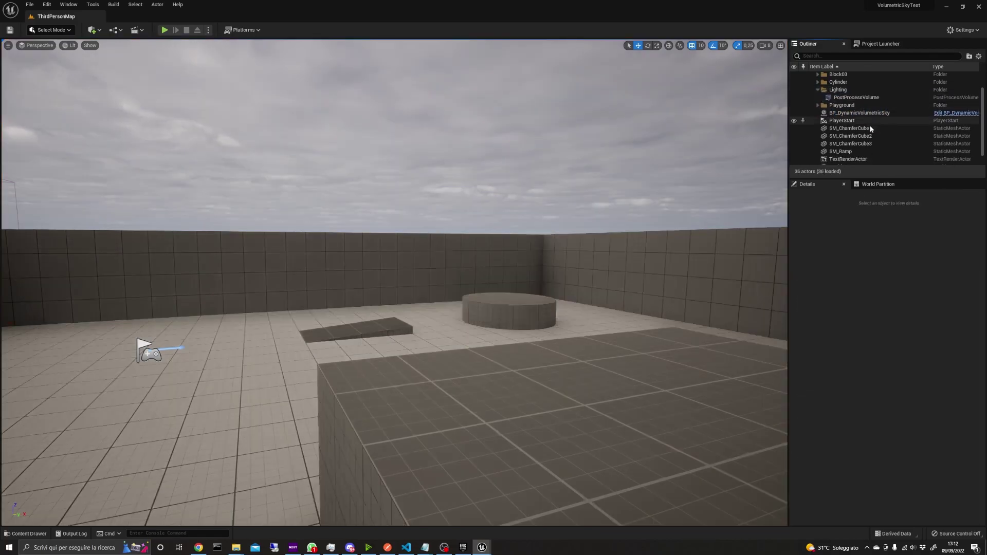
Step: Set the play mode to spawn the player at the current camera location, above the overcast cloud layer
left_click(533, 203)
key("f")
right_click_drag(533, 202, 648, 195)
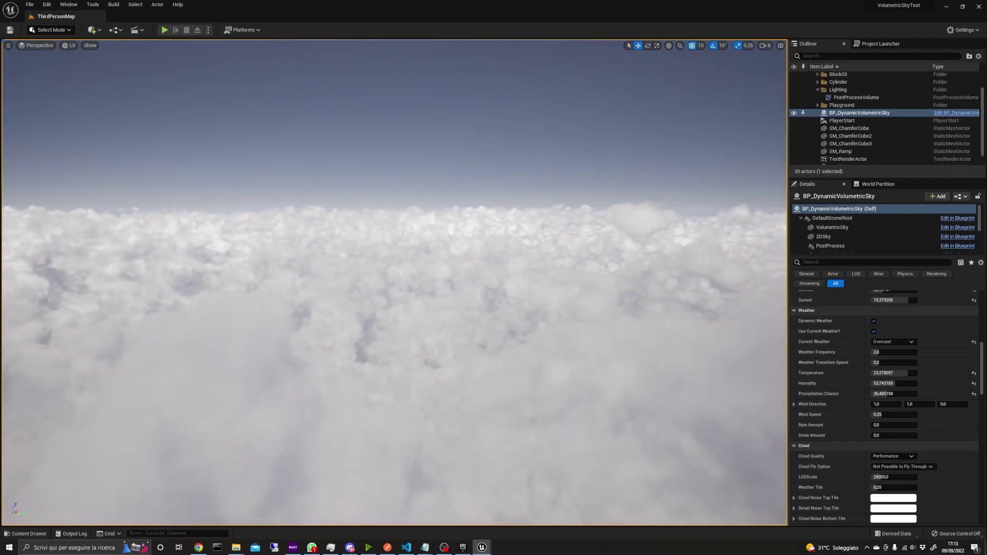
left_click(209, 30)
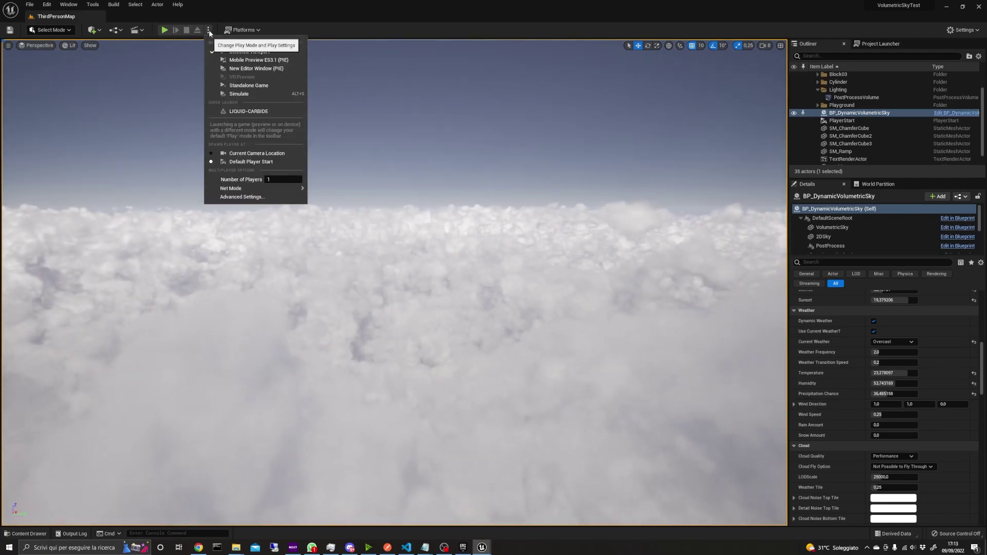
left_click(257, 153)
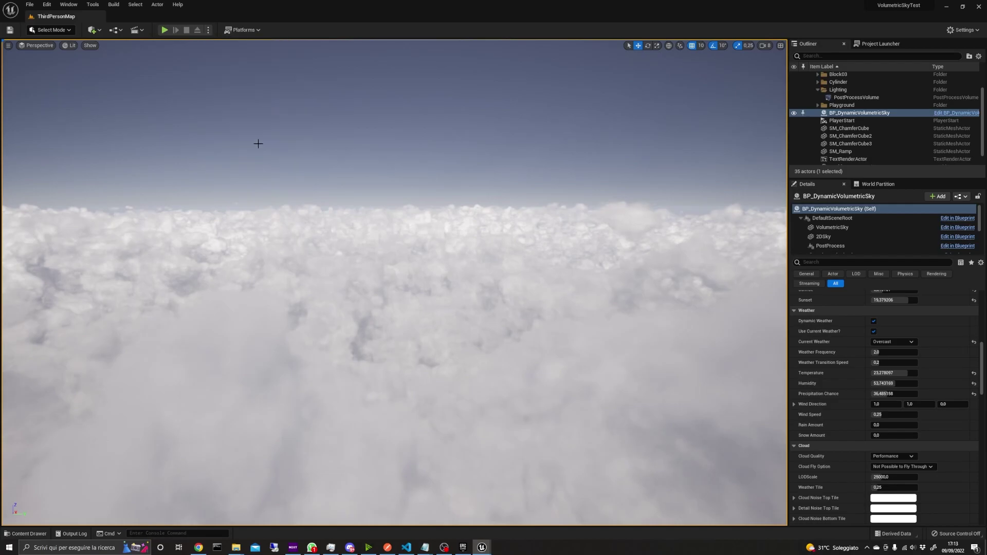
Step: Play the level, steer the character while it falls through the clouds, and stop the session
left_click(163, 30)
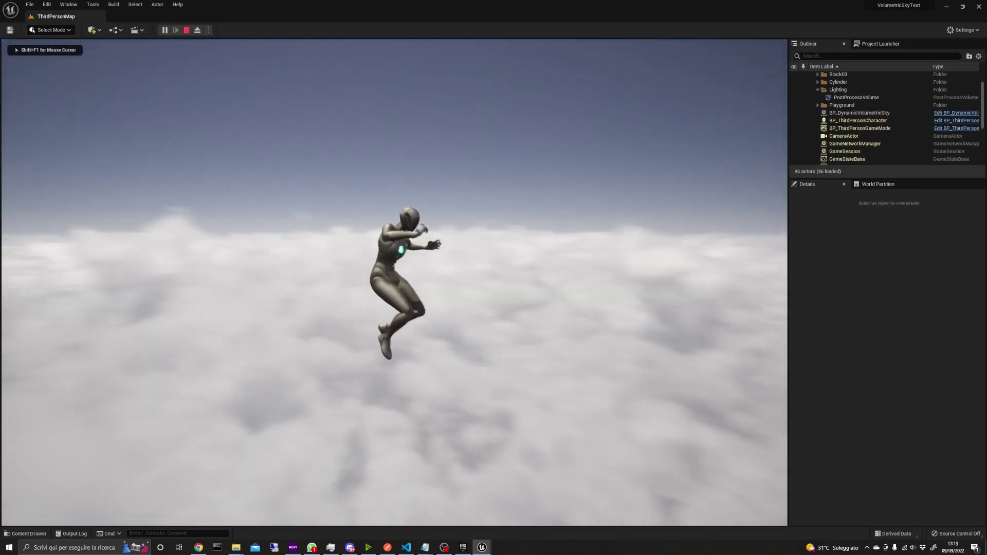
key("w")
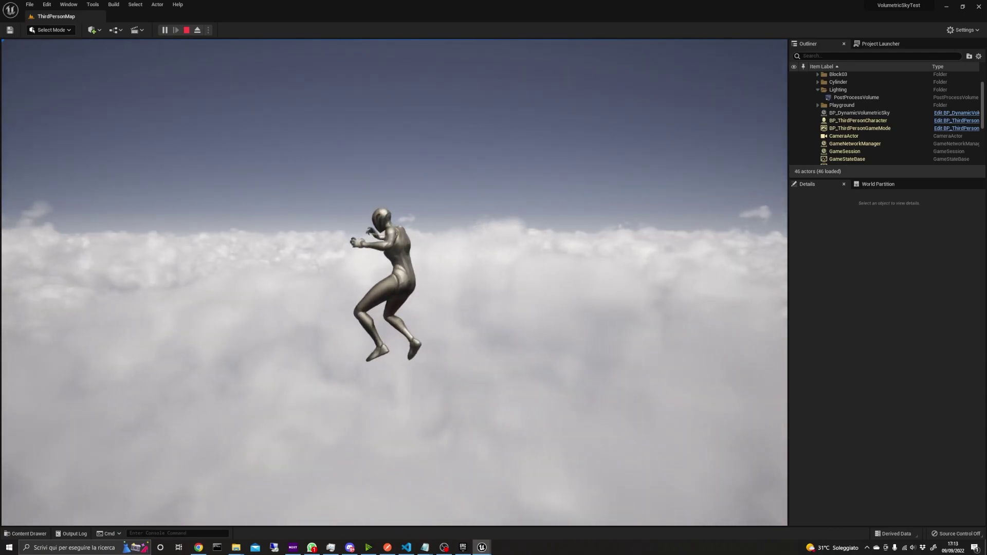
key("d")
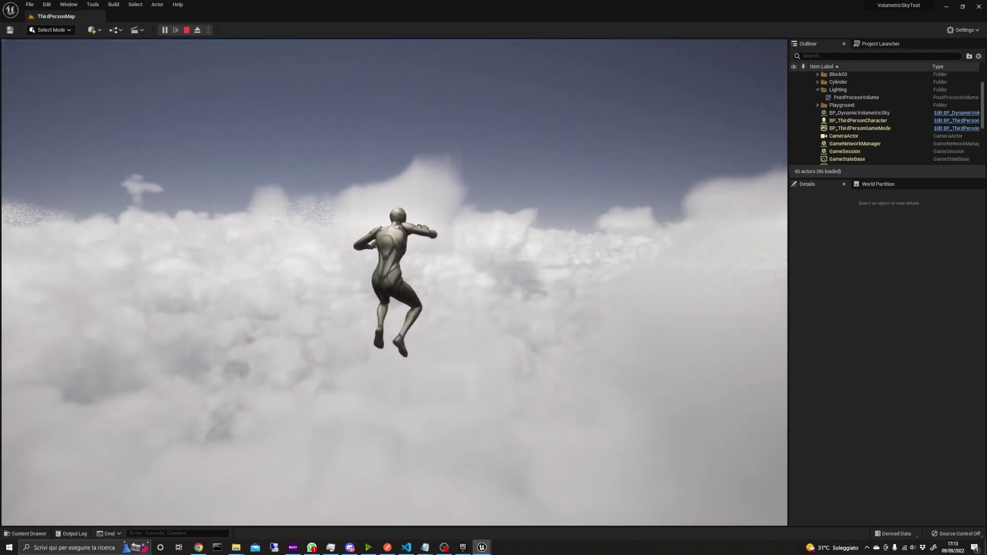
key("s")
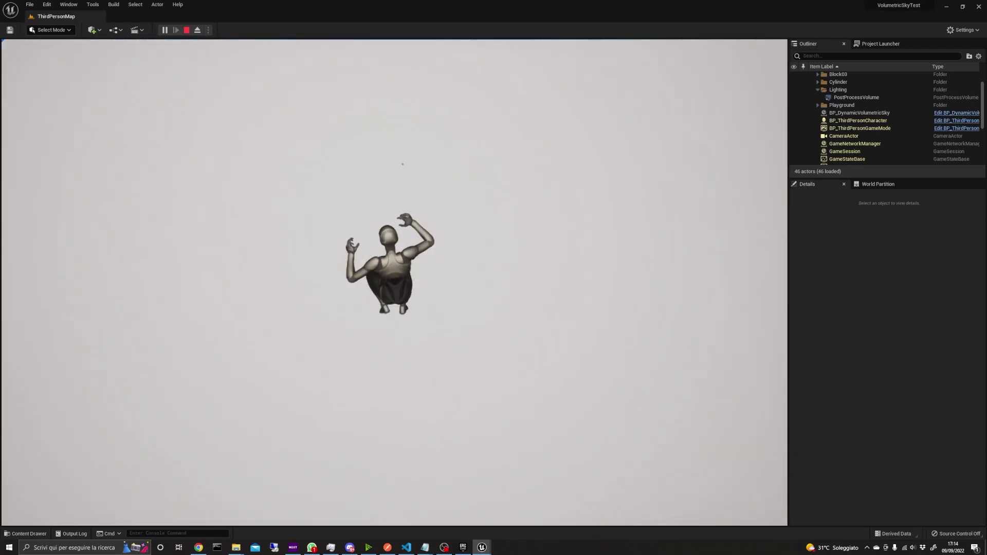
left_click(854, 120)
left_click(311, 201)
key("shift+F1")
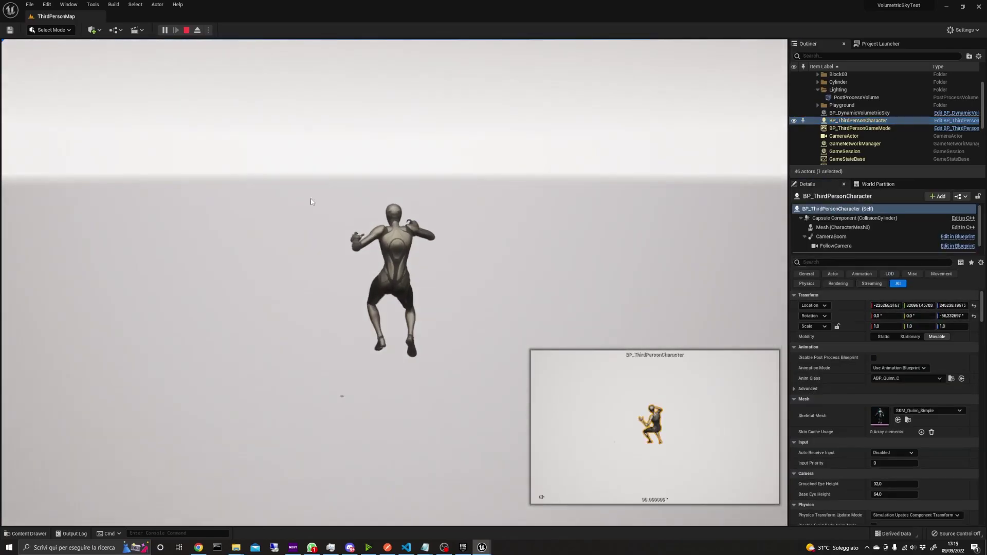
key("Escape")
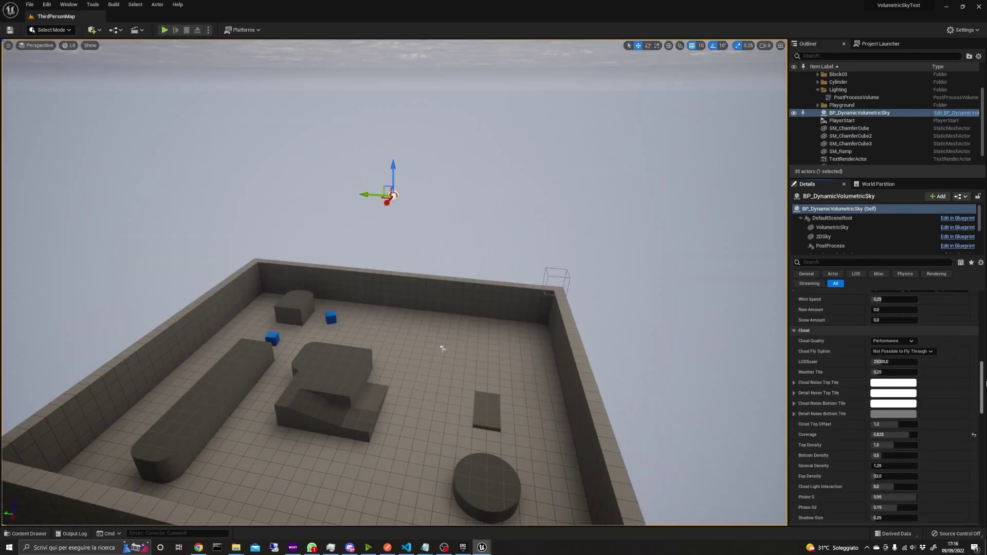
Step: Turn off Dynamic Weather for BP_DynamicVolumetricSky and set its Current Weather to Clear Sky
scroll(905, 391, "up", 5)
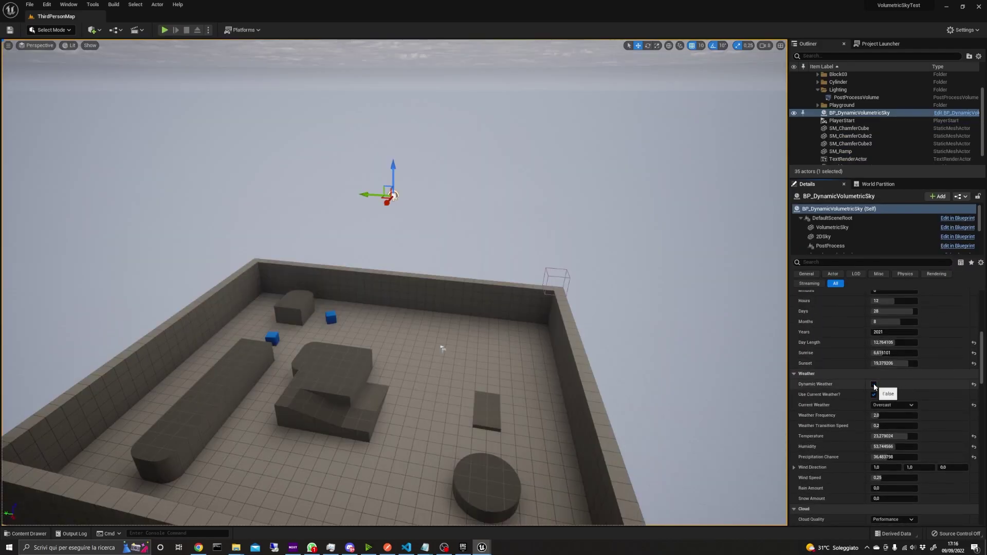
left_click(893, 405)
left_click(886, 413)
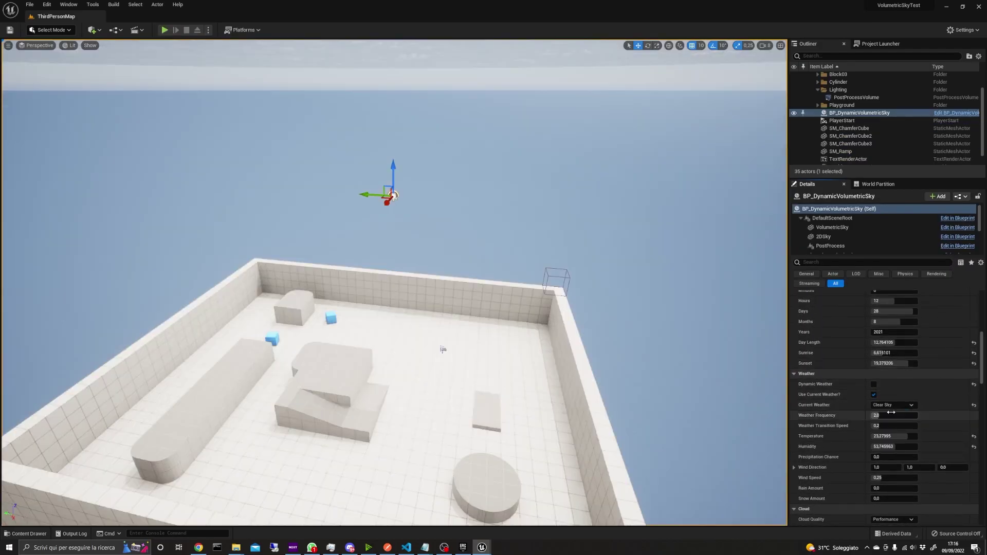
Step: Play the level and, with Dynamic Time off, set the sky's time to 19 hours and 59 minutes
right_click(569, 353)
left_click(507, 301)
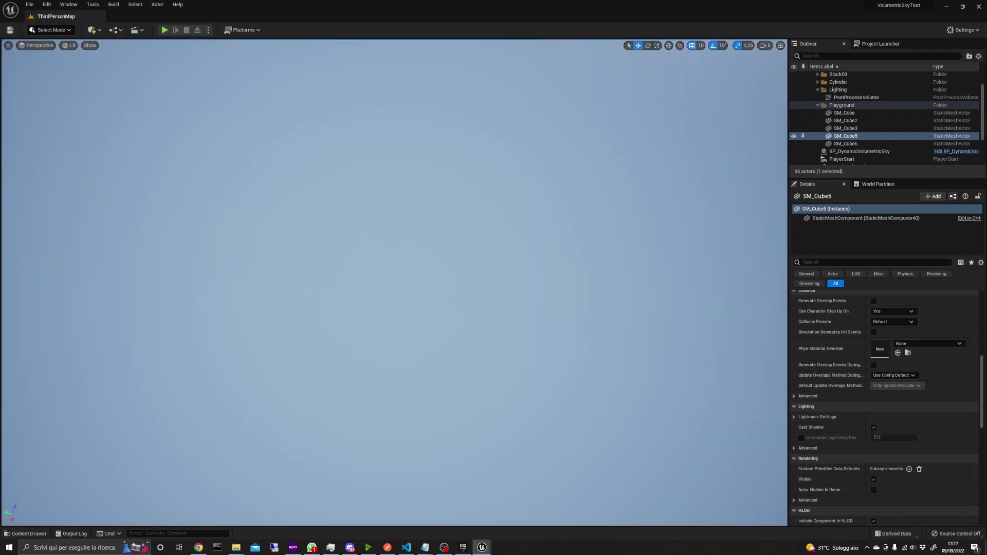
mouse_move(565, 125)
right_mouse_down()
mouse_move(565, 216)
mouse_move(648, 88)
mouse_move(566, 126)
right_mouse_up()
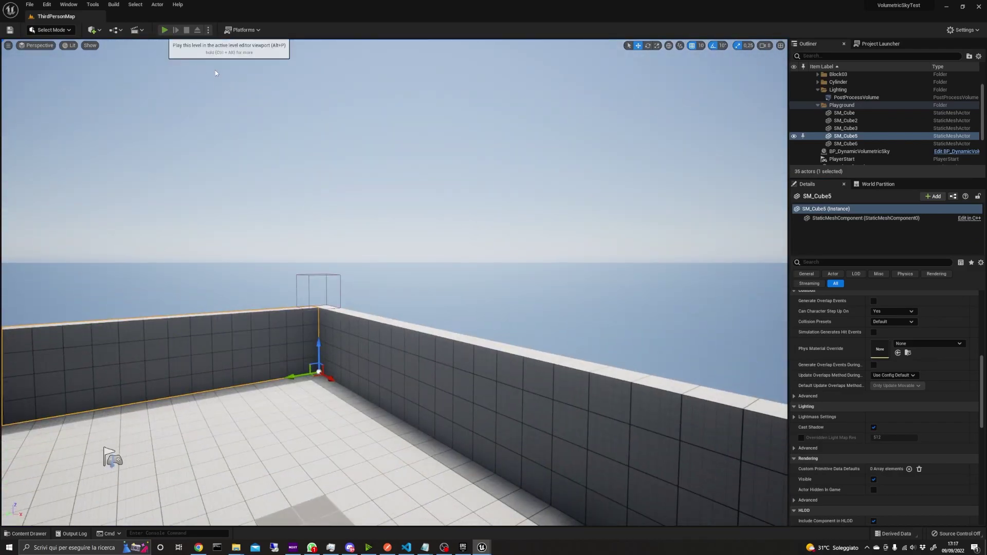
left_click(164, 30)
scroll(875, 92, "down", 3)
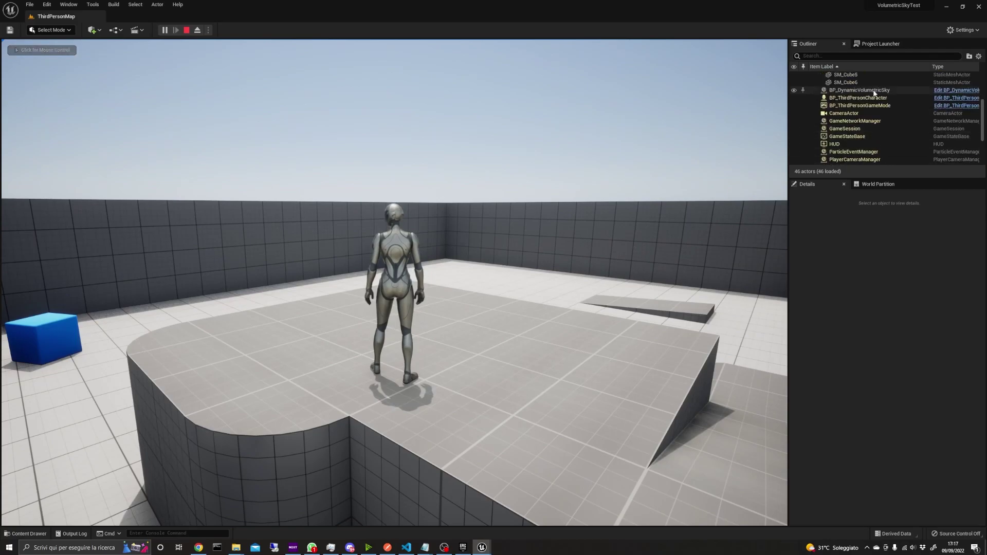
left_click(875, 90)
scroll(934, 425, "up", 3)
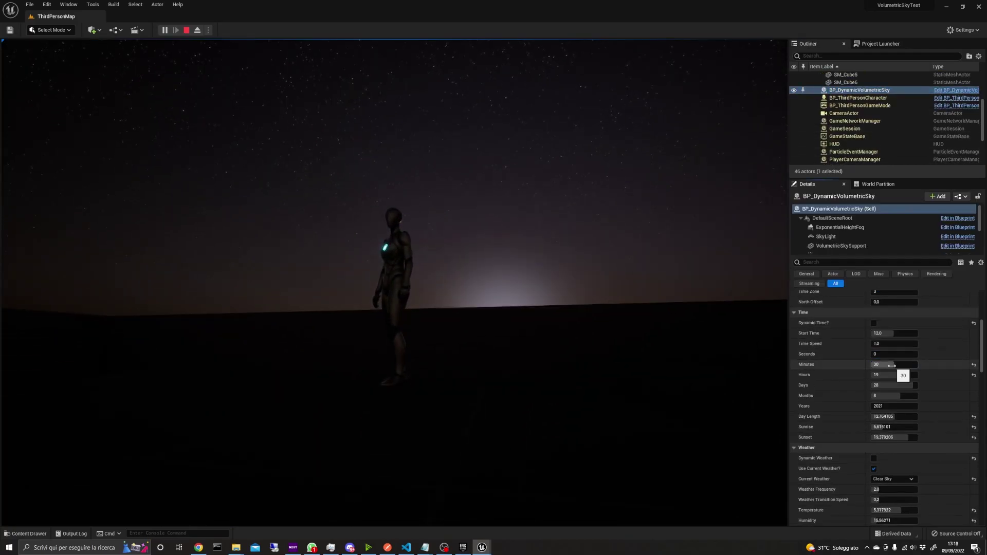
left_click_drag(899, 365, 918, 365)
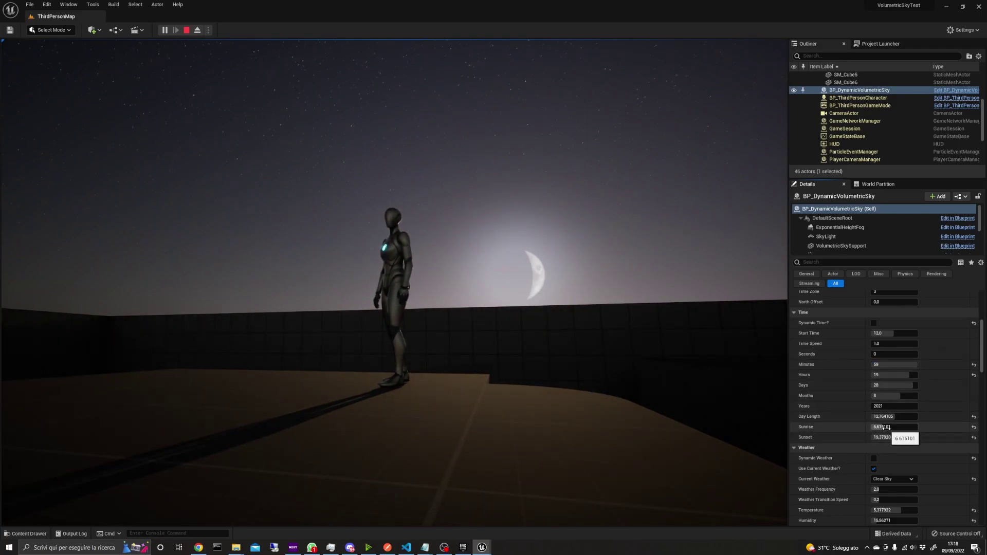
Step: Try a different Sky Light Night Intensity for the running sky and set it to 1
scroll(905, 421, "down", 4)
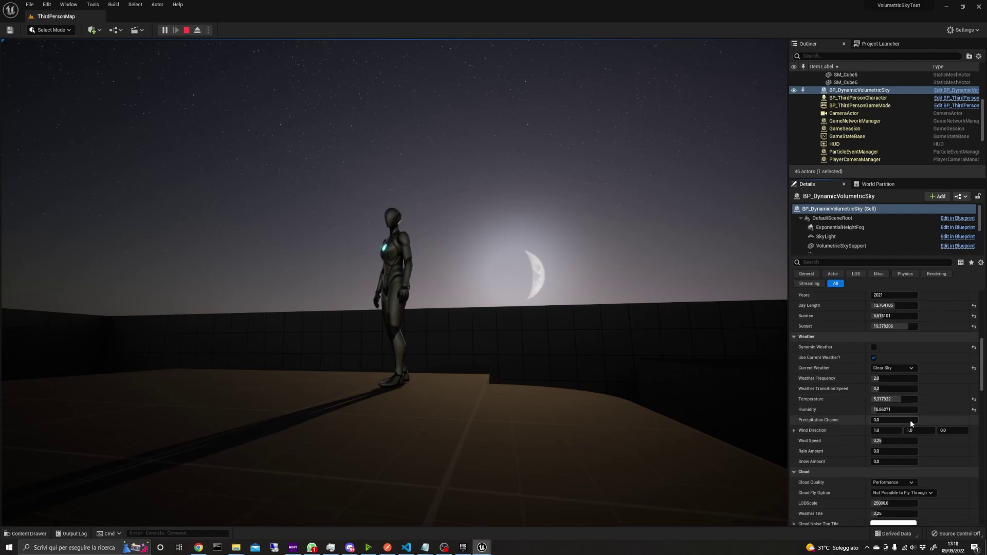
scroll(910, 421, "down", 2)
scroll(912, 421, "down", 3)
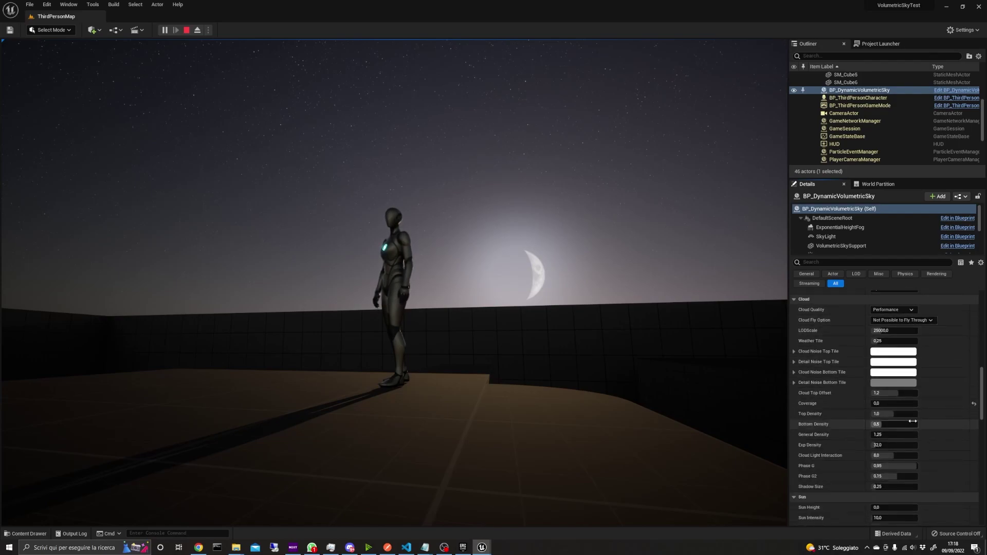
scroll(913, 421, "down", 3)
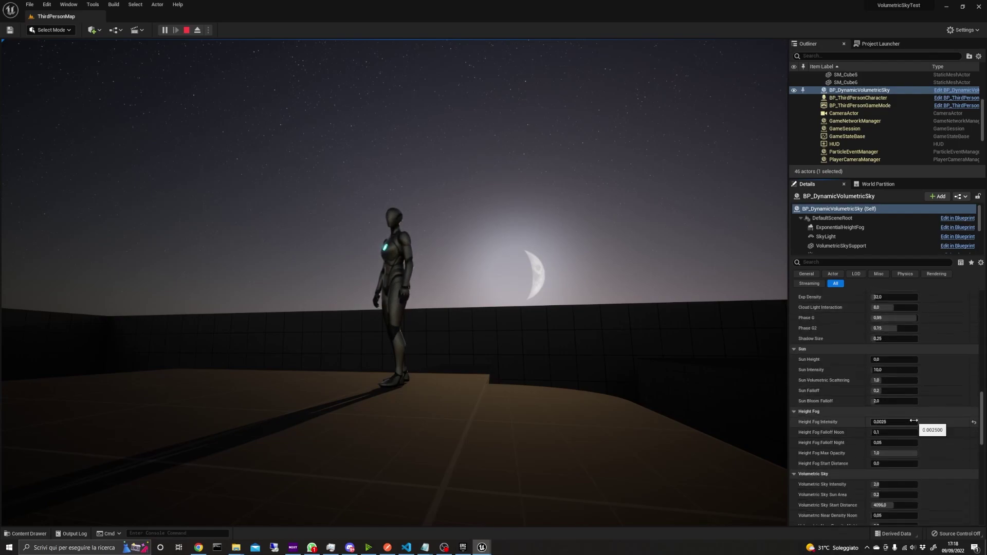
scroll(914, 422, "down", 10)
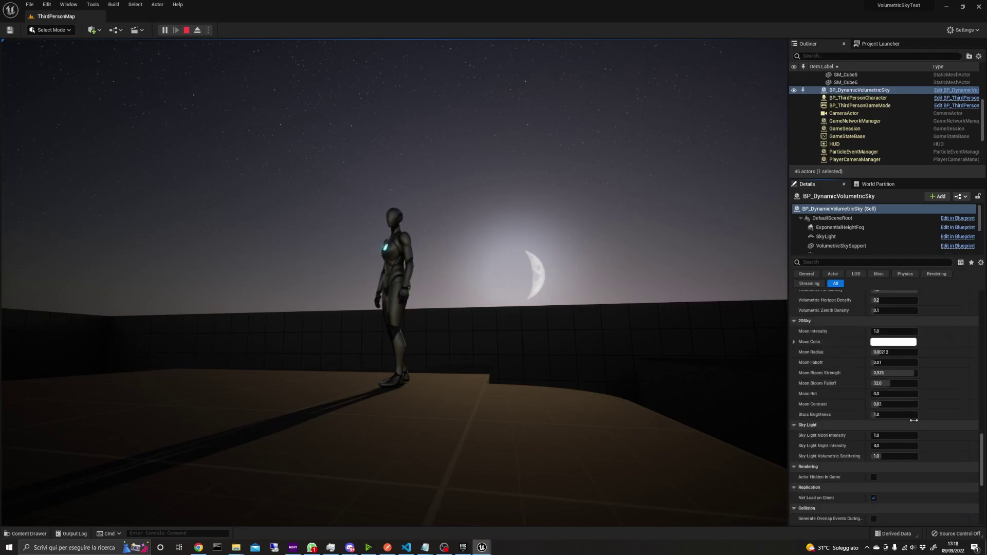
left_click_drag(894, 446, 941, 445)
type("1")
key("Return")
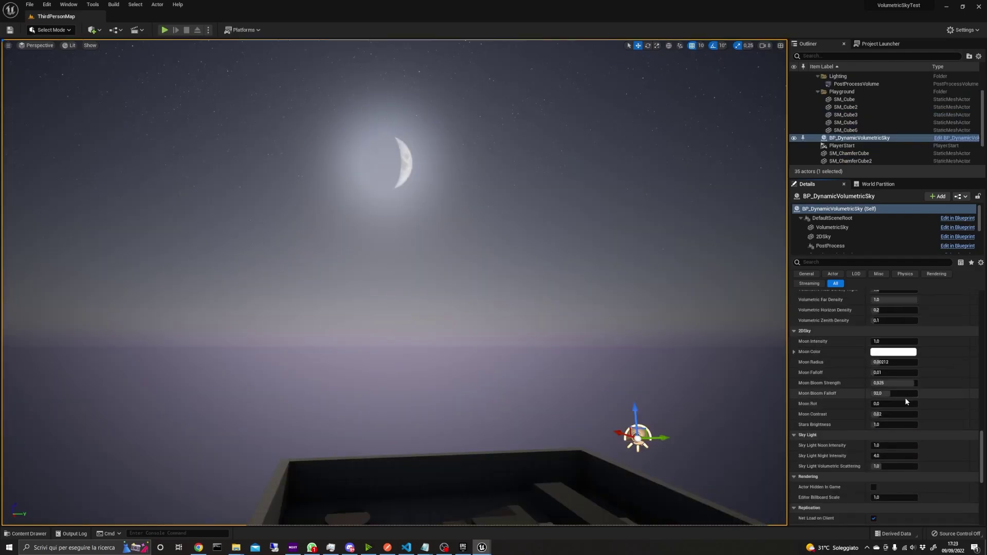
Step: Set the sky's Moon Intensity to 0.3, enlarge the Moon Radius to about 0.00396 and adjust the Moon Contrast
left_click(895, 341)
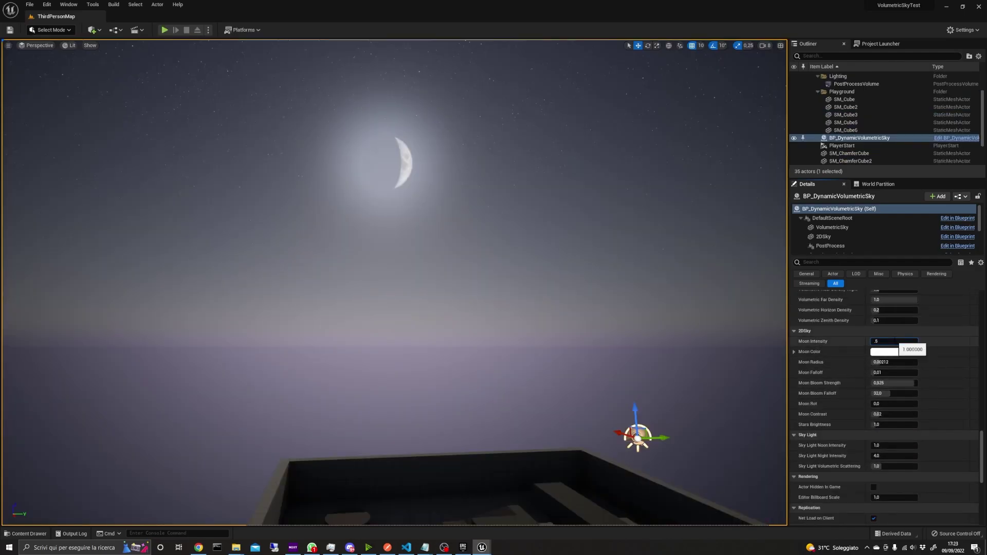
type(".3")
key("Return")
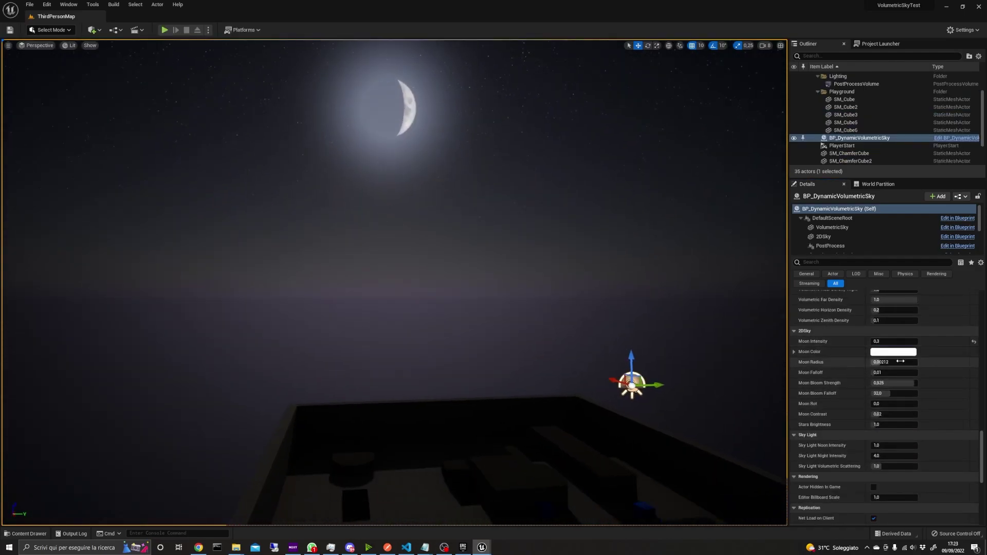
left_click_drag(891, 363, 905, 363)
left_click(895, 414)
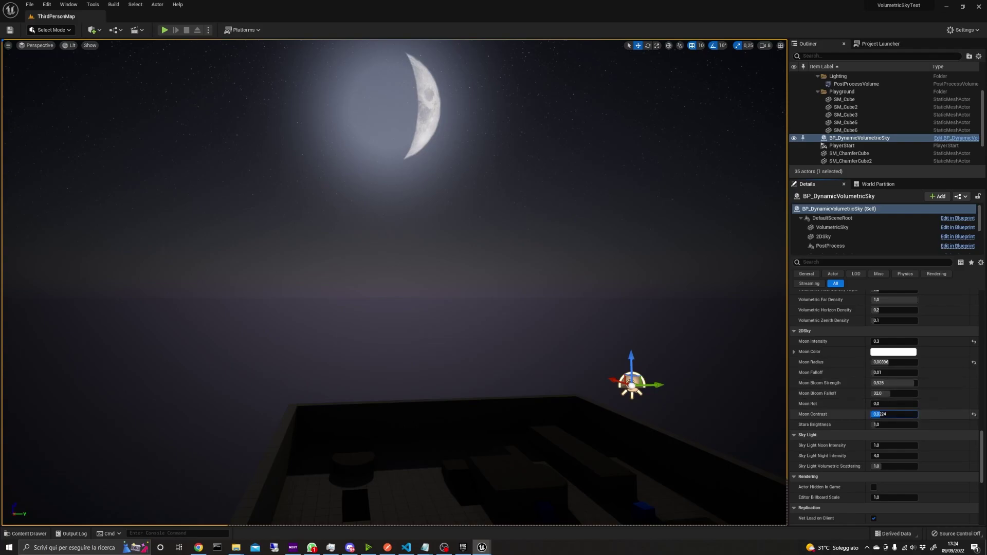
Step: Raise the Stars Brightness of the night sky to 2
left_click_drag(885, 425, 914, 424)
right_click_drag(514, 282, 514, 236)
left_click(883, 423)
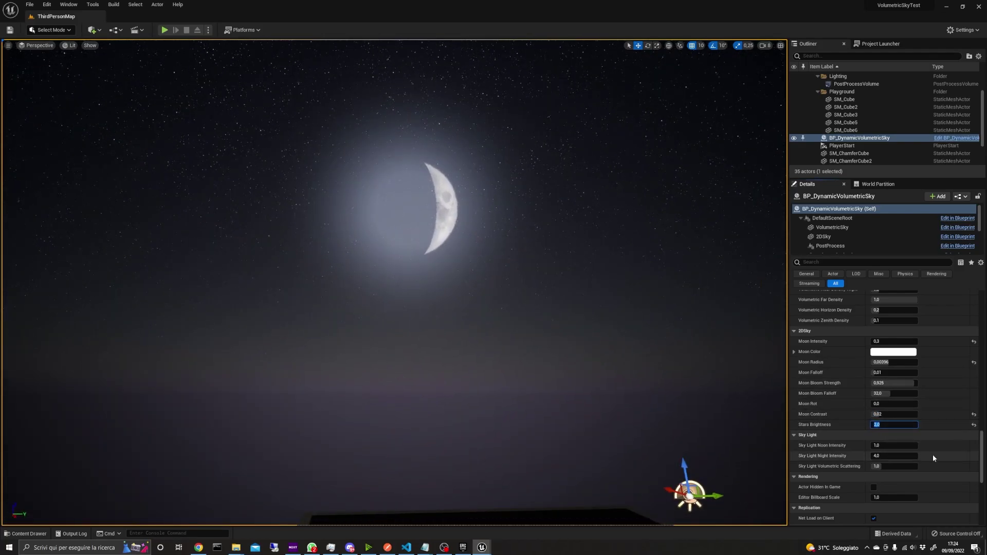
Step: Set the Moon Bloom Falloff to about 37.8, the Moon Bloom Strength to about 0.869 and the Moon Falloff to 0.0016
mouse_move(891, 393)
left_mouse_down()
mouse_move(904, 393)
mouse_move(895, 393)
left_mouse_up()
left_click_drag(915, 383, 895, 383)
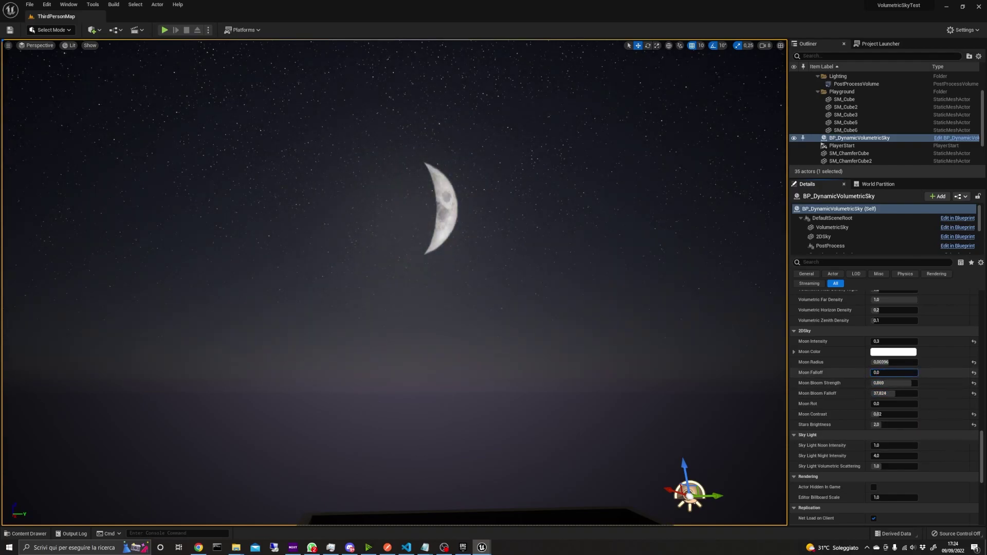
scroll(940, 411, "up", 1)
left_click(887, 415)
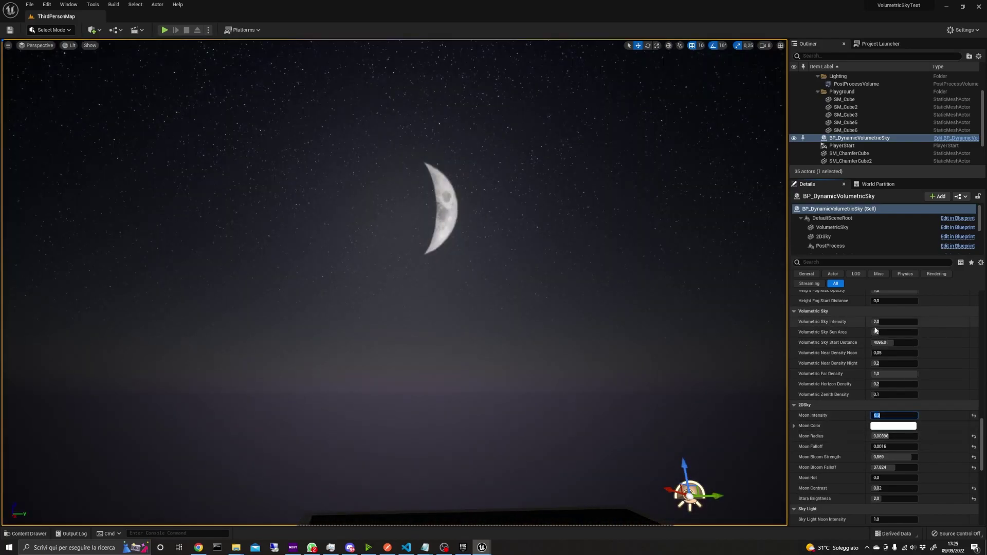
Step: Try a different Volumetric Horizon Density for the night sky, set it to 0.2, and adjust the Height Fog Falloff Night
left_click_drag(895, 384, 899, 384)
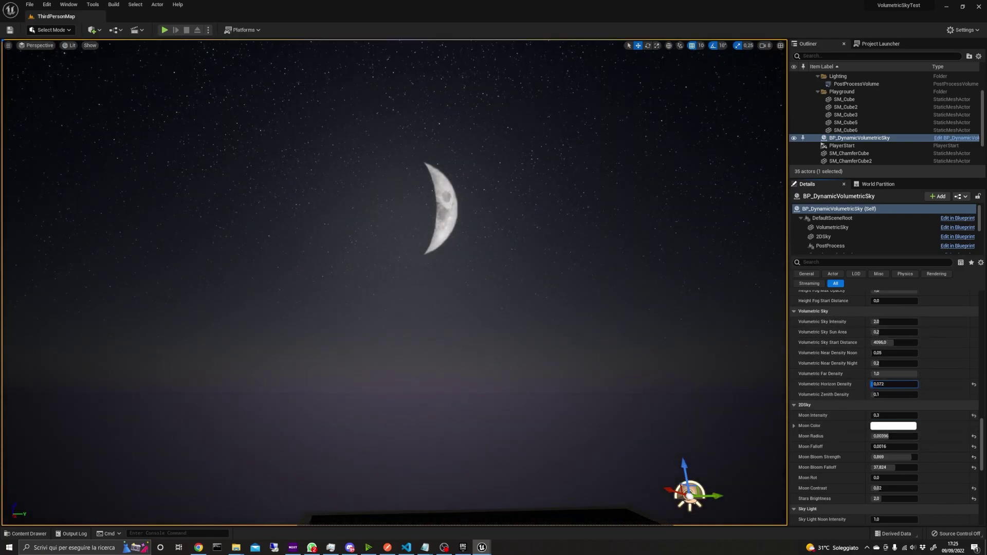
scroll(922, 390, "up", 2)
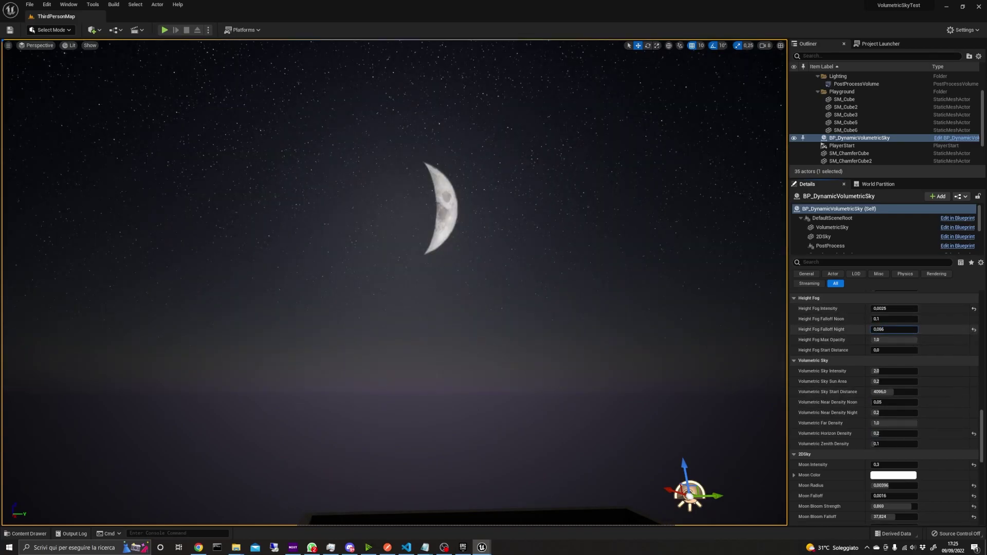
scroll(915, 405, "up", 12)
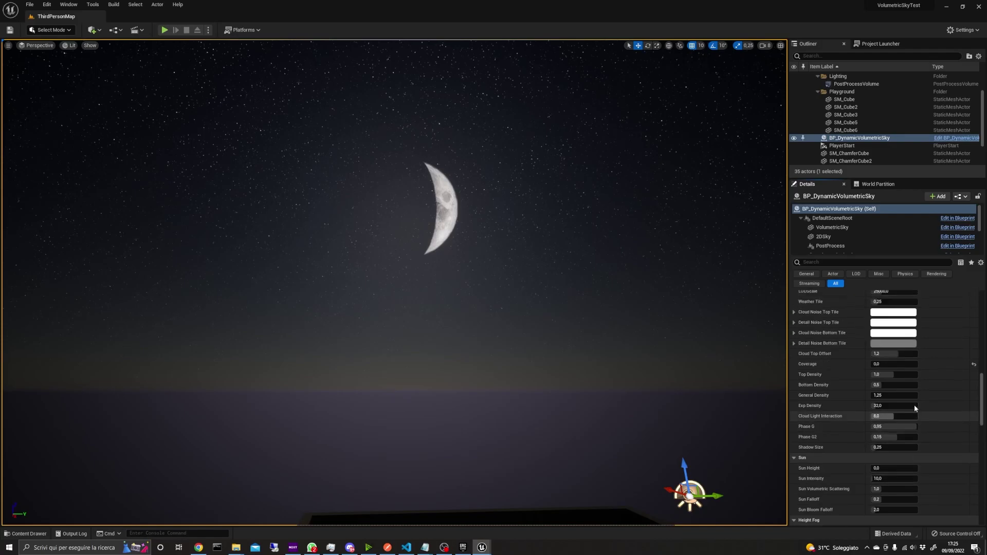
Step: Review the sky's weather and time settings and play the level to preview the adjusted night sky
scroll(917, 406, "up", 7)
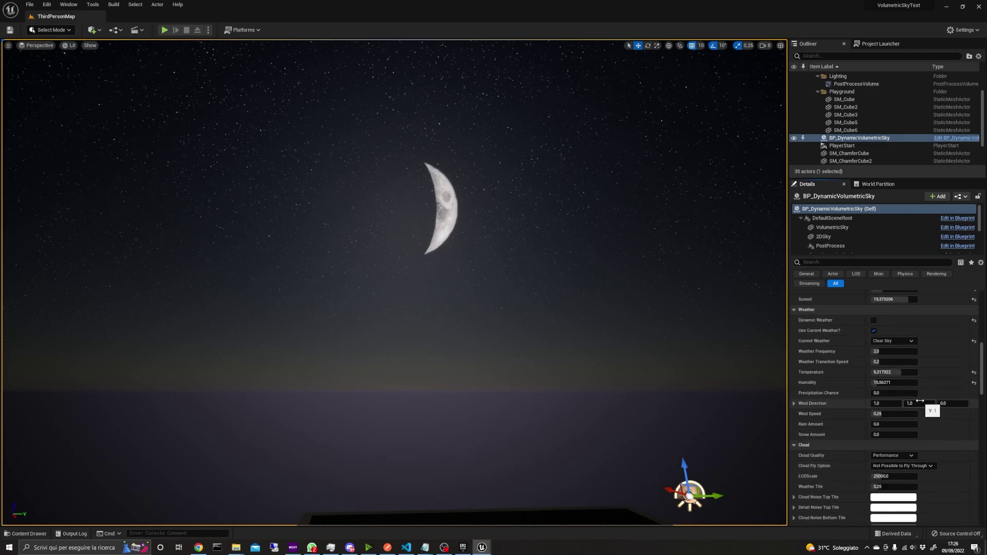
scroll(911, 393, "up", 8)
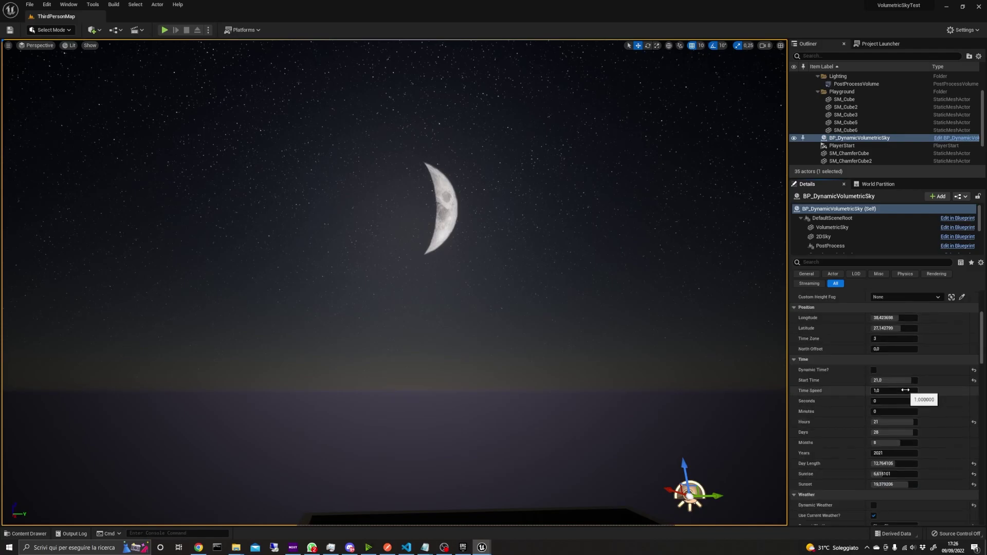
right_click_drag(390, 453, 390, 453)
left_click(165, 30)
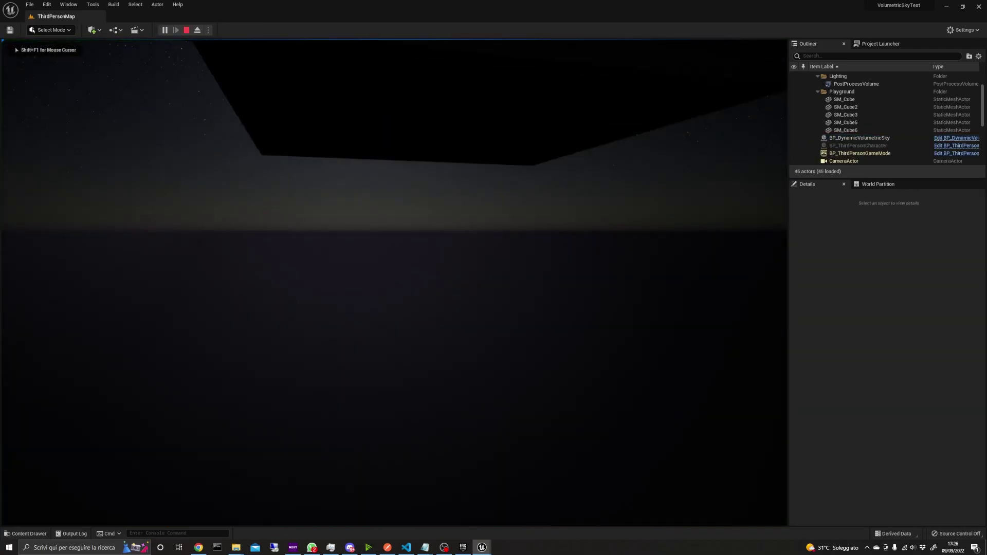